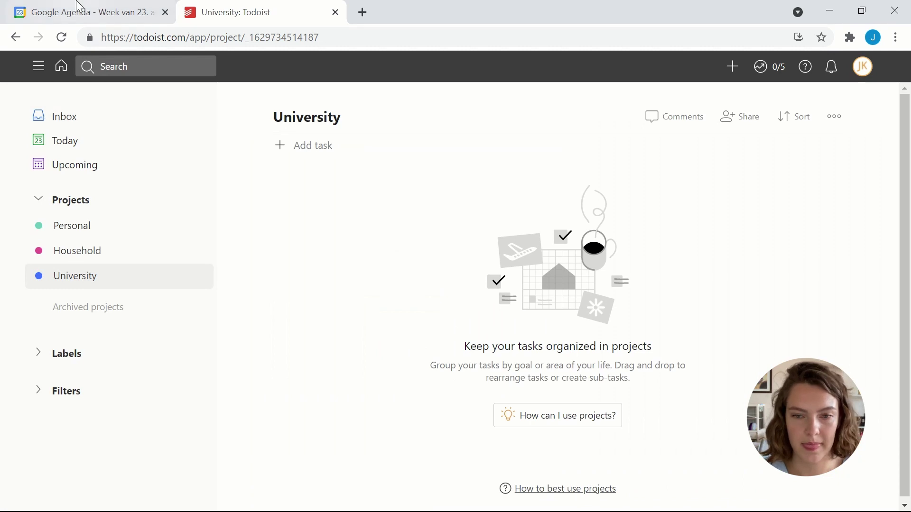
# Step: Add a new project named Work with the color Yellow
pyautogui.click(78, 9)
pyautogui.click(216, 9)
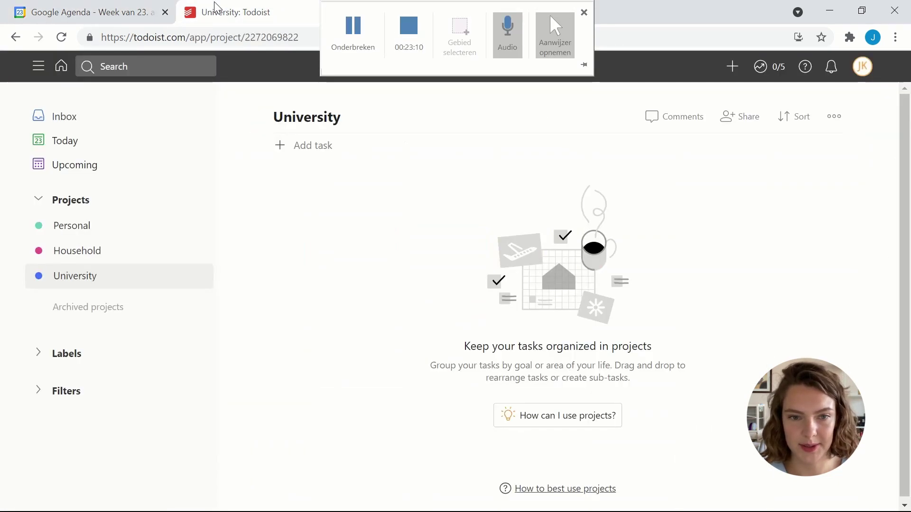
pyautogui.click(194, 200)
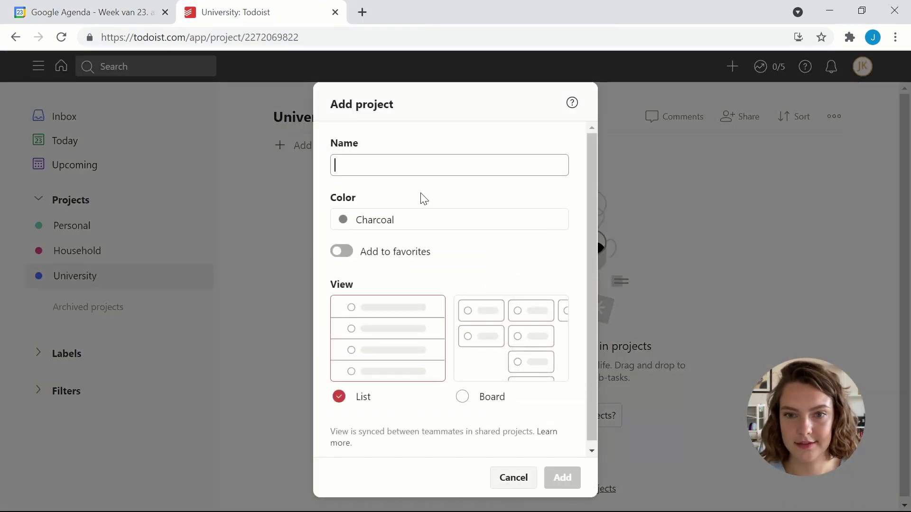
pyautogui.write('Work')
pyautogui.click(416, 225)
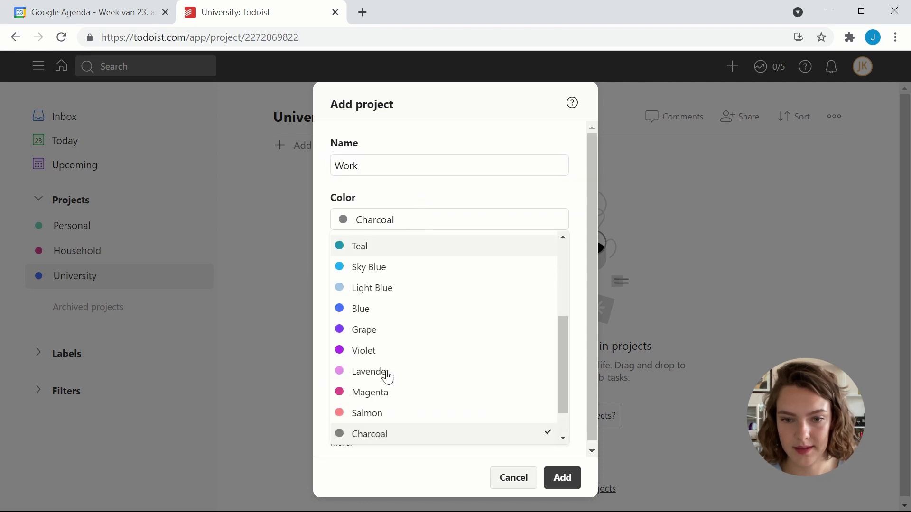
pyautogui.scroll(-1, 386, 417)
pyautogui.scroll(5, 392, 332)
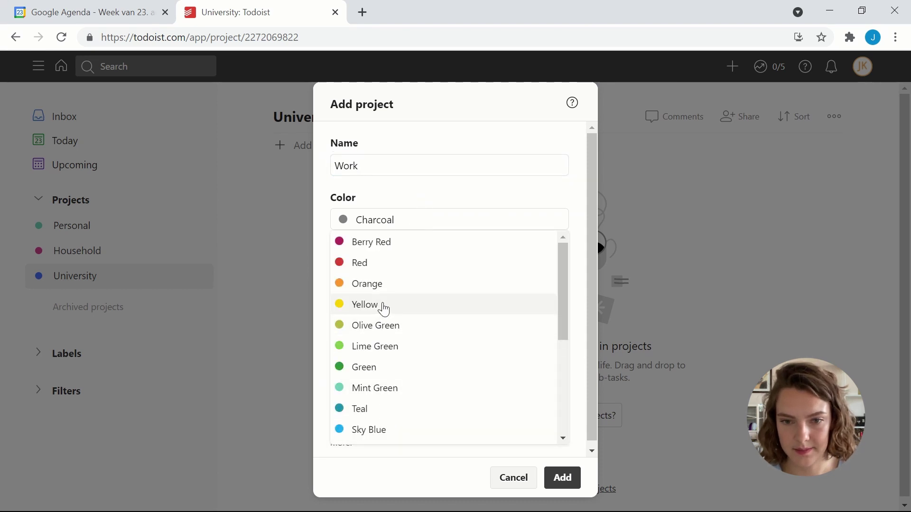
pyautogui.click(379, 306)
pyautogui.click(563, 479)
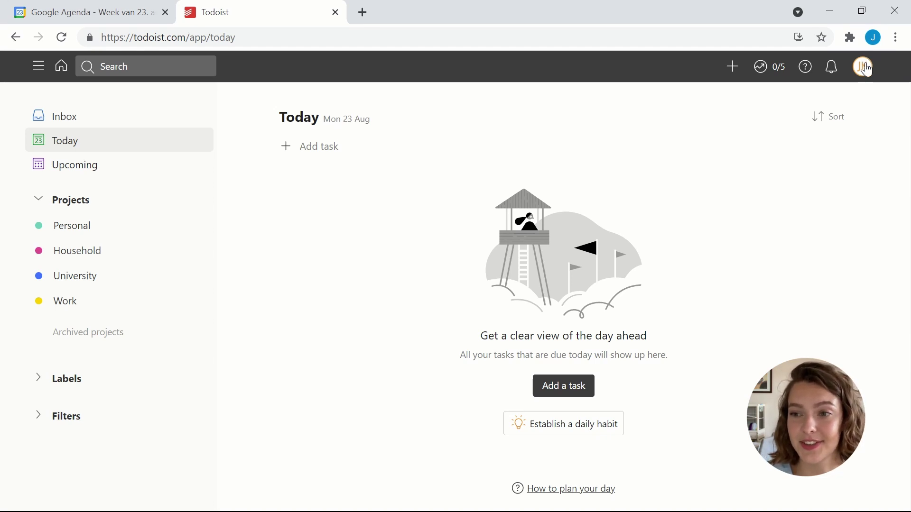
# Step: Open the Integrations page of the account settings
pyautogui.click(863, 67)
pyautogui.click(791, 128)
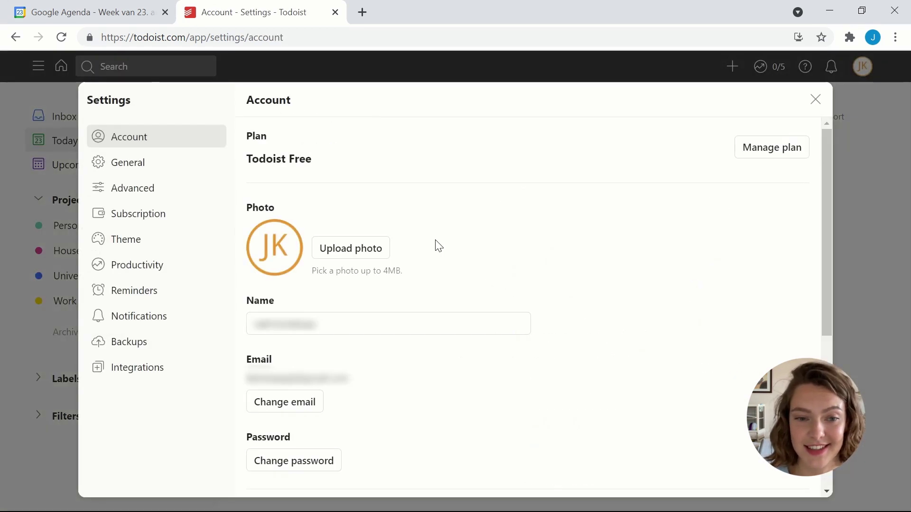
pyautogui.click(145, 367)
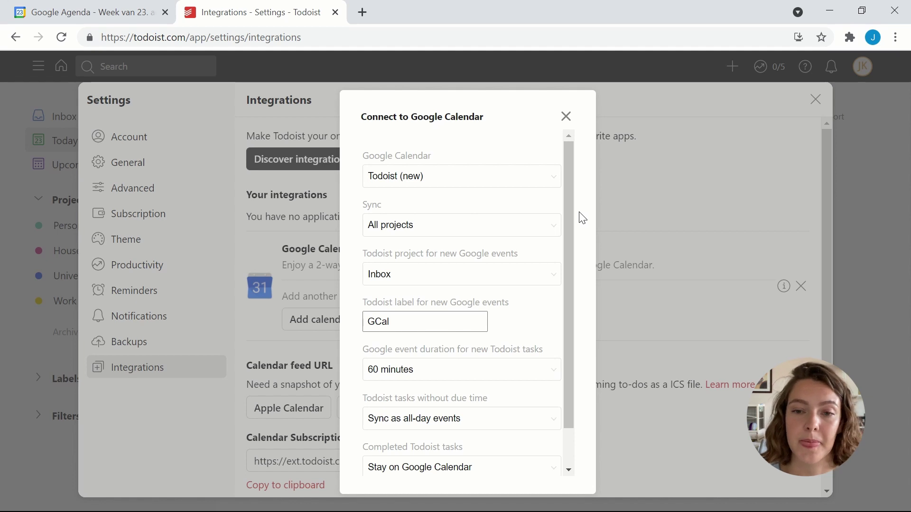
# Step: Set the Google Calendar connection to 2. Personal Tasks, syncing a specific project, Personal
pyautogui.click(525, 181)
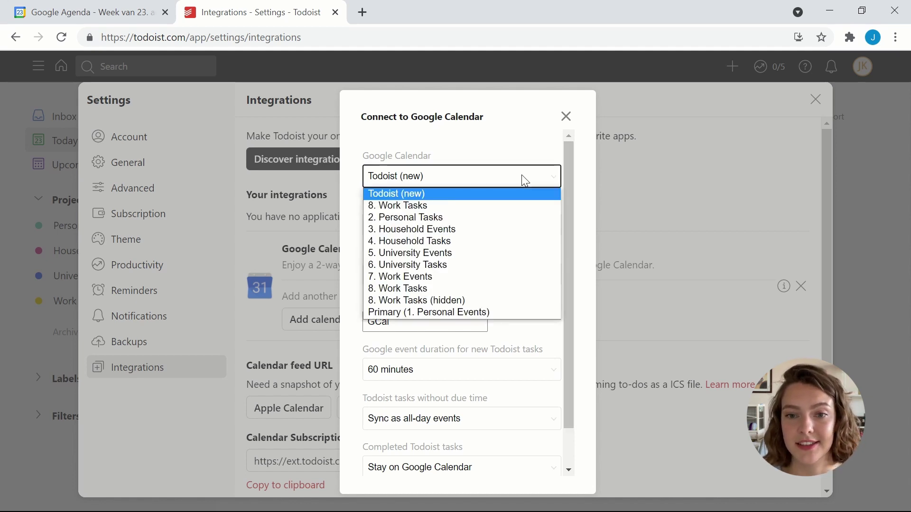
pyautogui.click(494, 217)
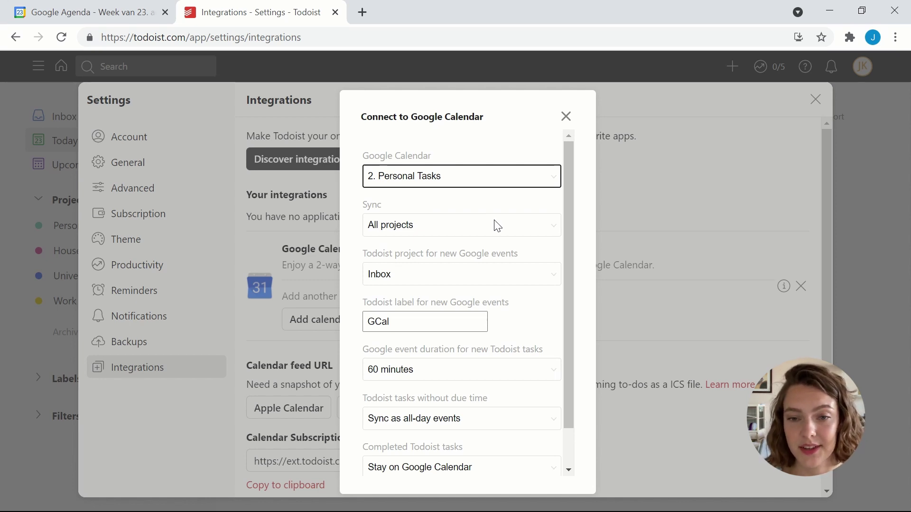
pyautogui.click(497, 226)
pyautogui.click(472, 253)
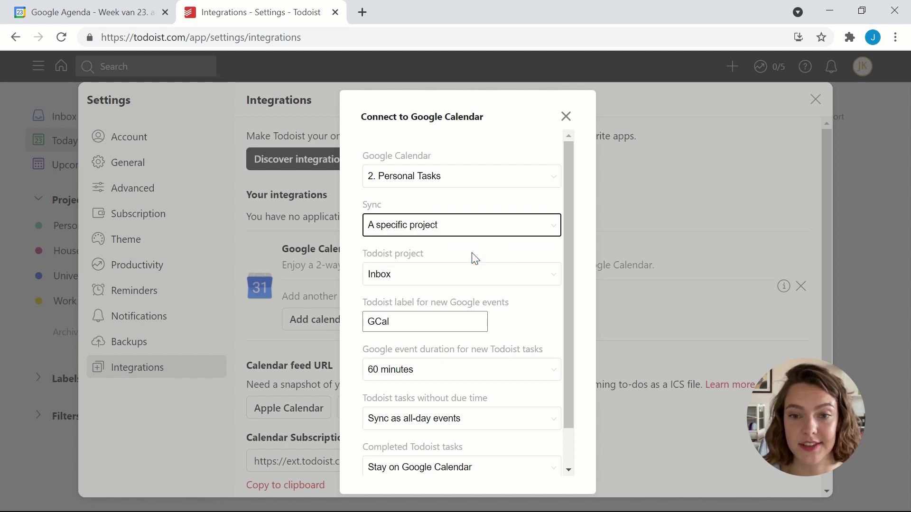
pyautogui.click(498, 275)
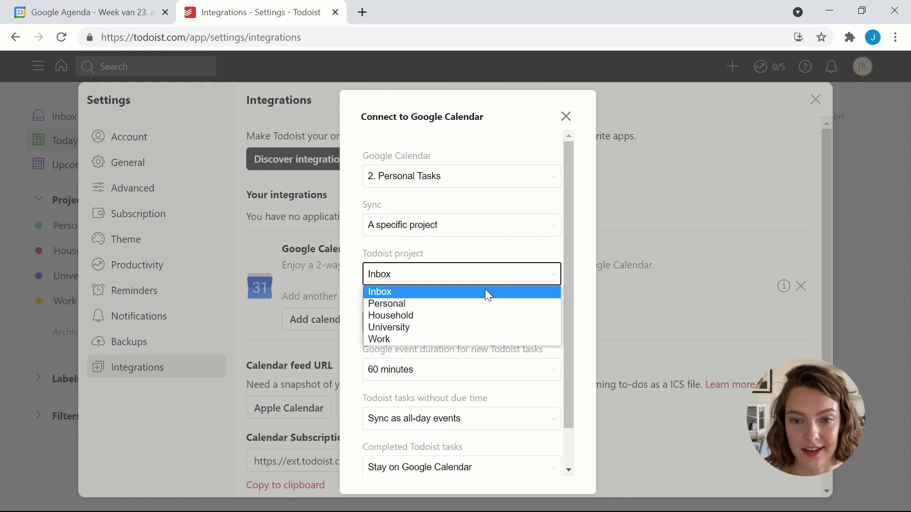
pyautogui.click(476, 303)
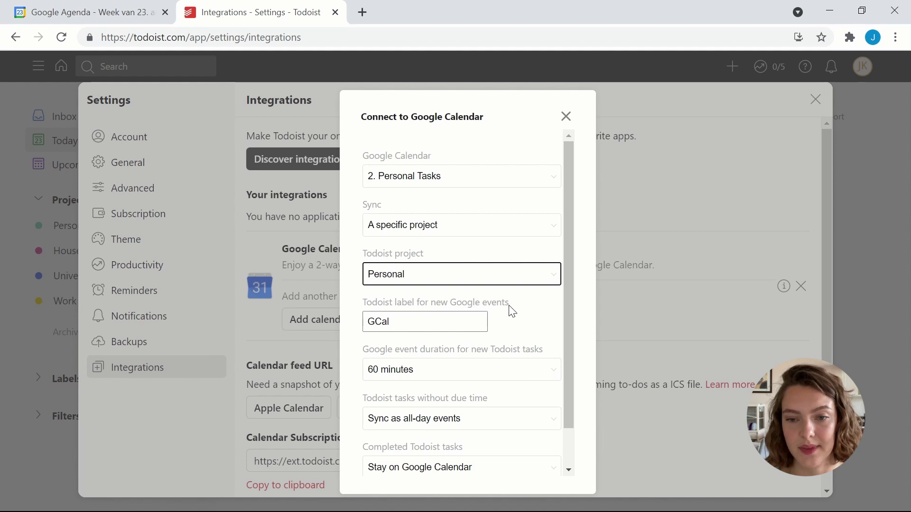
# Step: Clear the label for new Google events, set a 30-minute duration, have completed tasks removed from Google Calendar, and connect the Personal project
pyautogui.scroll(-1, 510, 309)
pyautogui.click(450, 299)
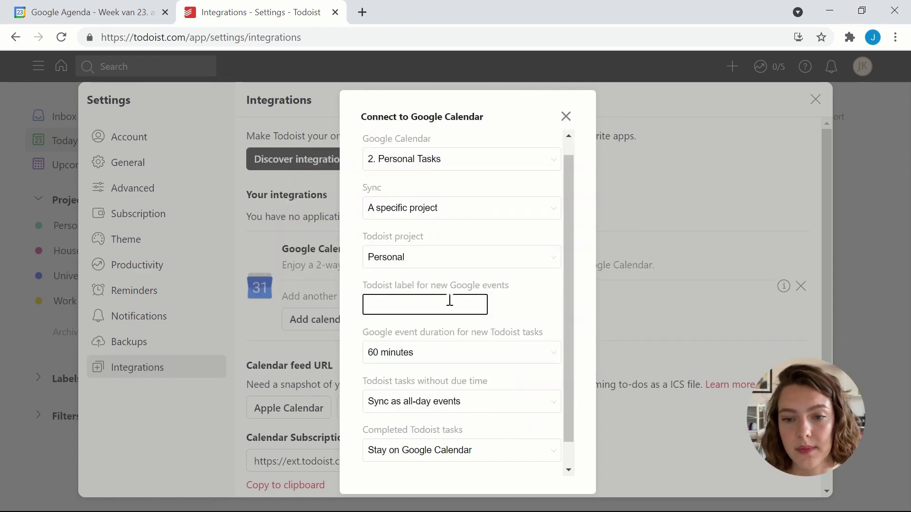
pyautogui.click(496, 356)
pyautogui.click(463, 380)
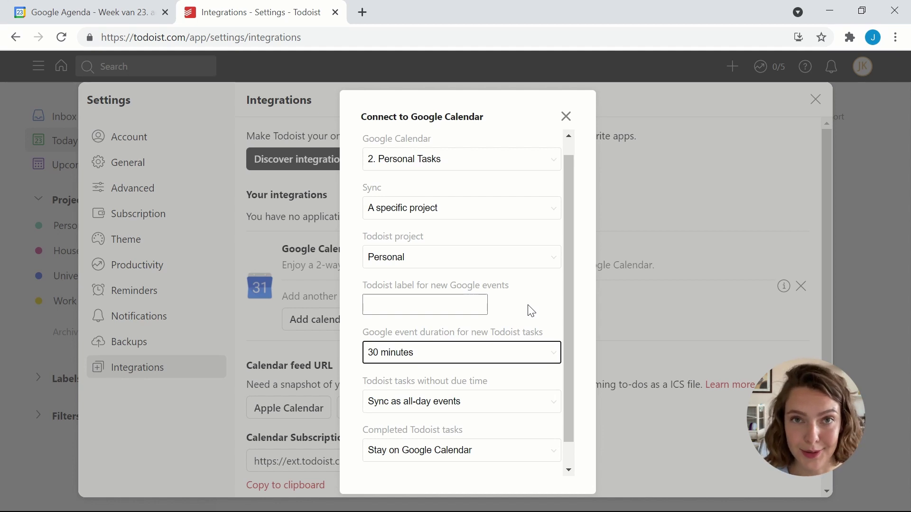
pyautogui.scroll(-1, 530, 311)
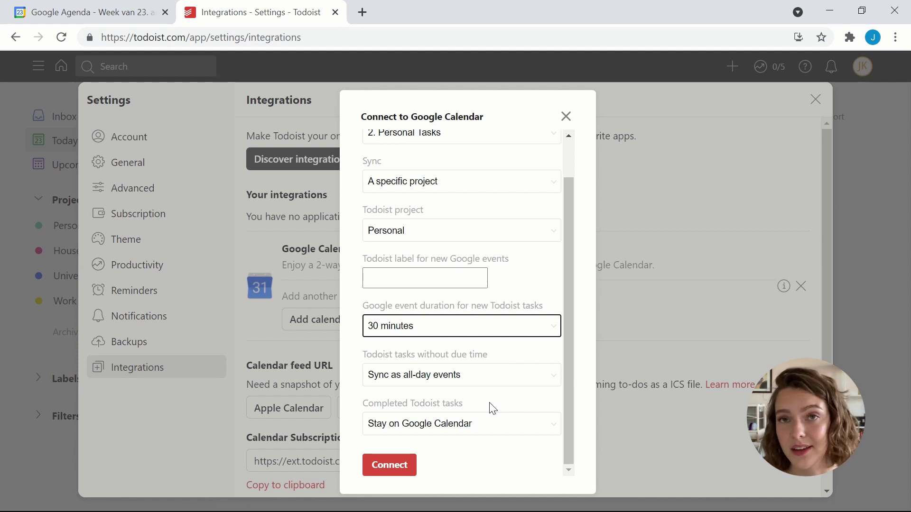
pyautogui.click(489, 421)
pyautogui.click(446, 454)
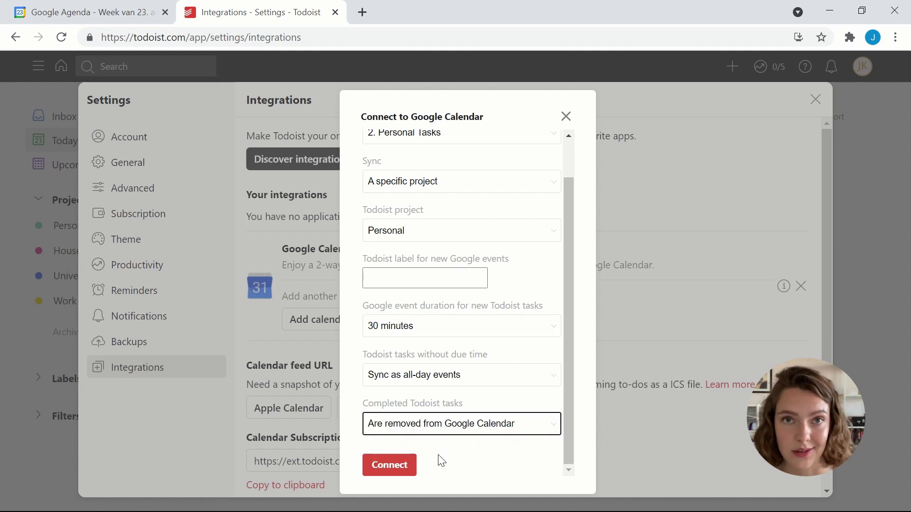
pyautogui.click(389, 466)
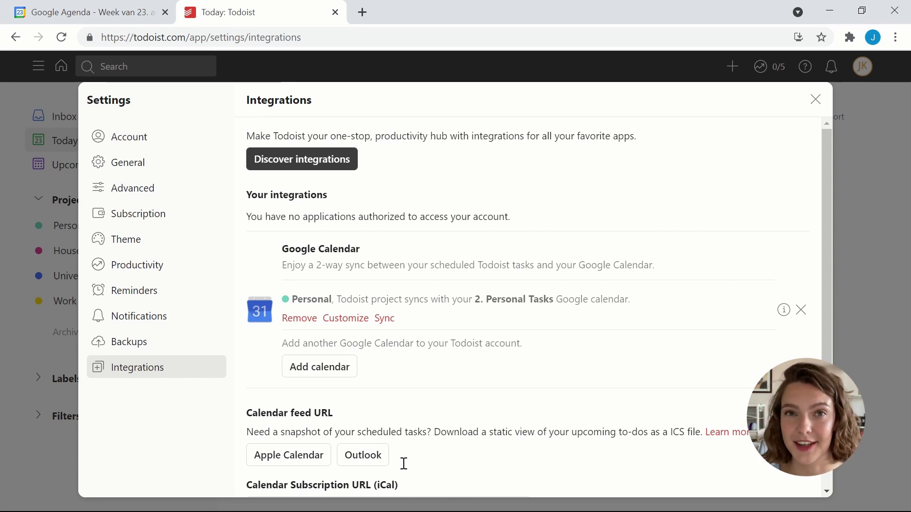
# Step: Add another calendar connection that links the 4. Household Tasks calendar to the Household project
pyautogui.click(335, 366)
pyautogui.click(456, 176)
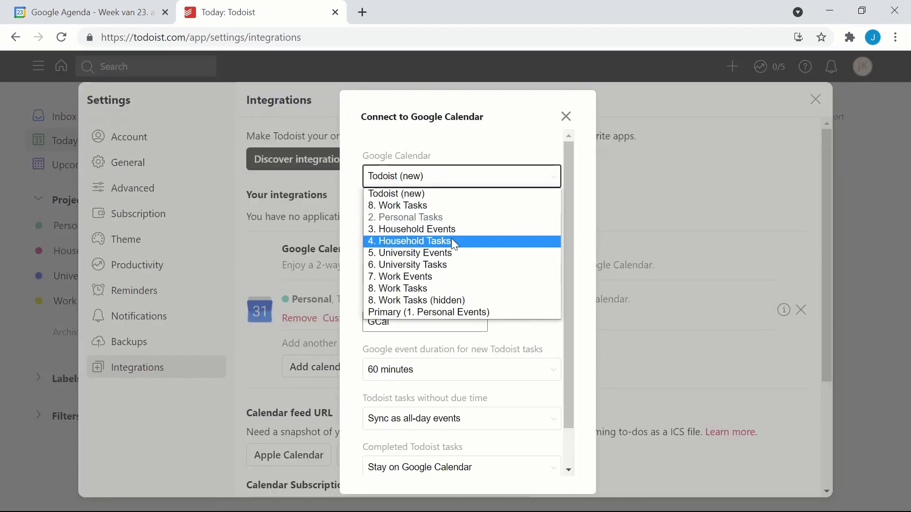
pyautogui.click(451, 239)
pyautogui.click(461, 274)
# Step: Clear the Household connection's event label, set 30-minute events, have completed tasks removed from Google Calendar, and connect it
pyautogui.click(462, 319)
pyautogui.doubleClick(460, 321)
pyautogui.press('BackSpace')
pyautogui.click(427, 370)
pyautogui.click(391, 398)
pyautogui.scroll(-1, 443, 425)
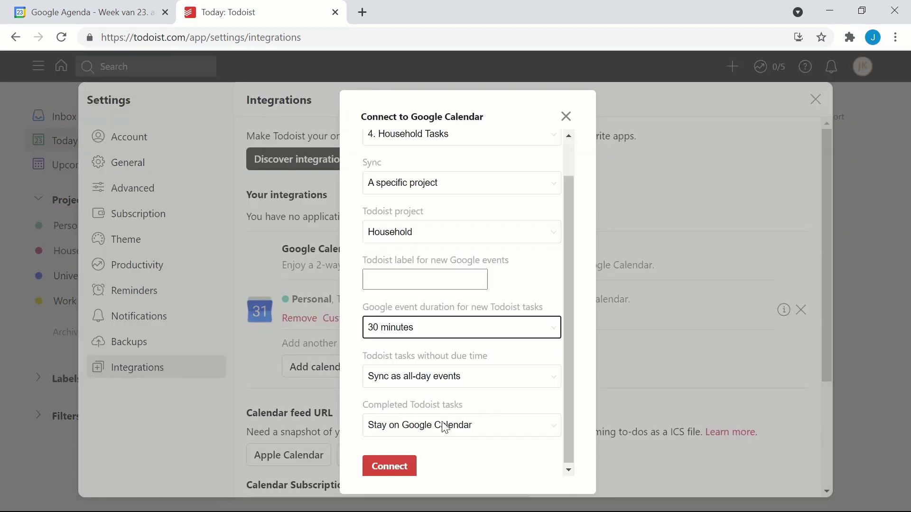
pyautogui.click(460, 425)
pyautogui.click(427, 449)
pyautogui.click(410, 466)
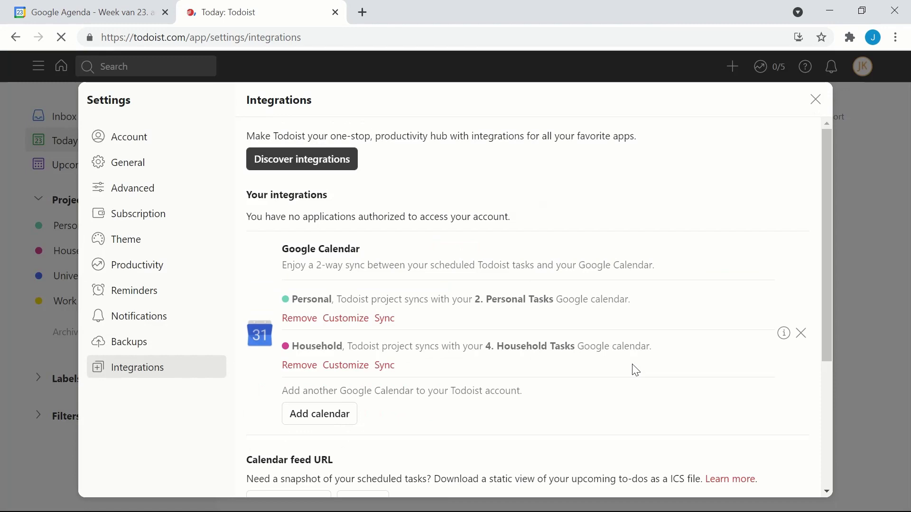
# Step: Add another calendar connection that links the 6. University Tasks calendar to the University project
pyautogui.click(310, 332)
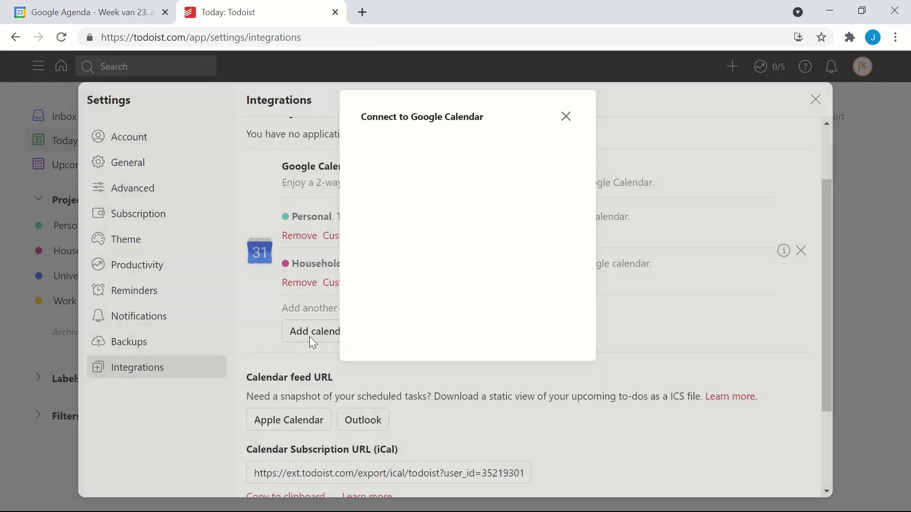
pyautogui.click(474, 176)
pyautogui.click(456, 264)
pyautogui.click(461, 275)
pyautogui.click(389, 327)
# Step: Clear the University connection's event label, set 30-minute events, have completed tasks removed from Google Calendar, and connect it
pyautogui.click(447, 321)
pyautogui.press('BackSpace')
pyautogui.press('BackSpace')
pyautogui.press('BackSpace')
pyautogui.press('BackSpace')
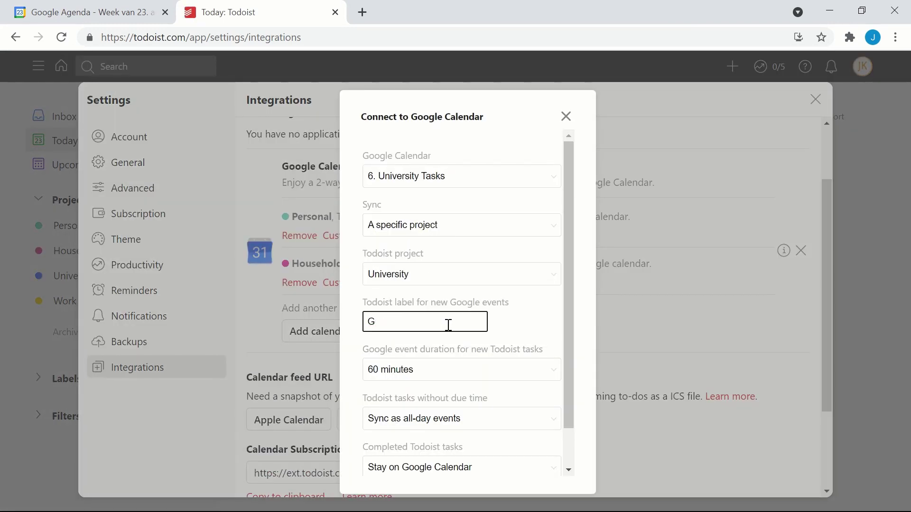
pyautogui.scroll(-1, 446, 322)
pyautogui.click(427, 327)
pyautogui.click(427, 358)
pyautogui.click(451, 425)
pyautogui.click(427, 449)
pyautogui.click(414, 464)
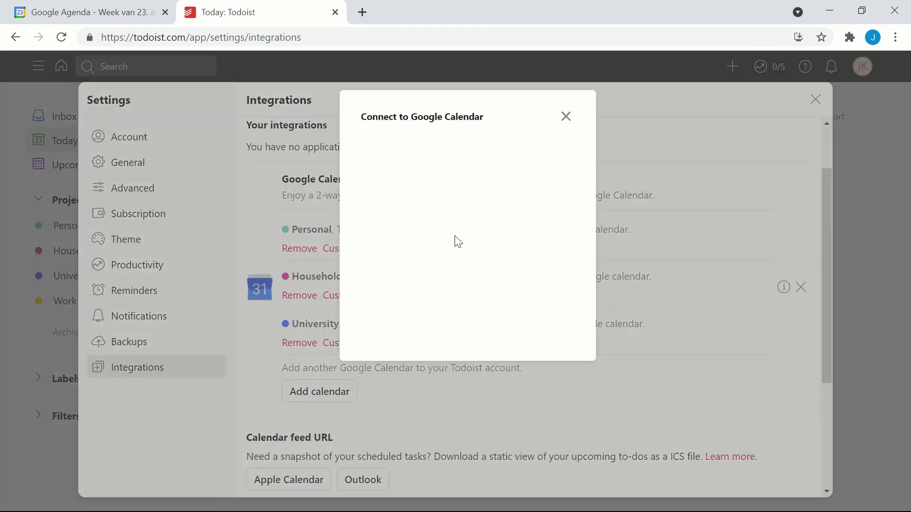
# Step: Add another calendar connection that links the 8. Work Tasks calendar to the Work project
pyautogui.click(462, 176)
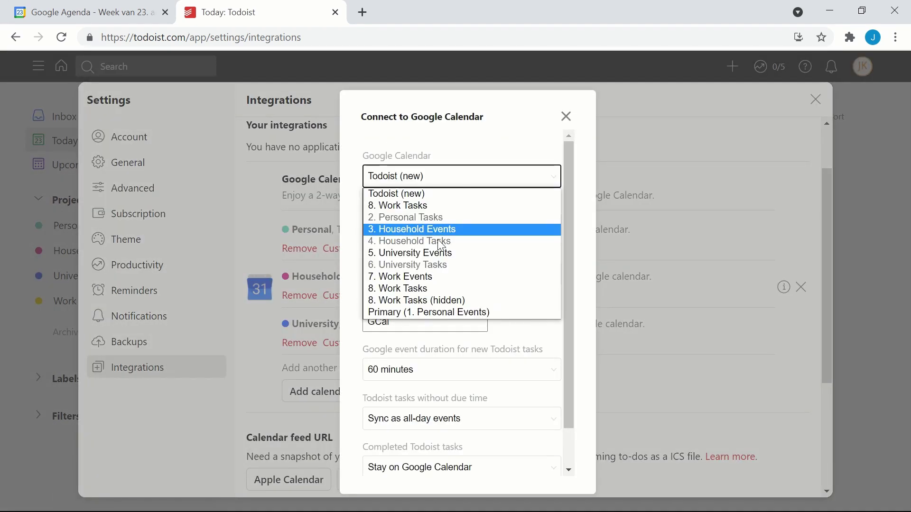
pyautogui.click(427, 201)
pyautogui.click(463, 225)
pyautogui.click(443, 256)
# Step: Clear the Work connection's event label, set 30-minute events, have completed tasks removed from Google Calendar, and connect it
pyautogui.click(417, 329)
pyautogui.press('BackSpace')
pyautogui.press('BackSpace')
pyautogui.press('BackSpace')
pyautogui.press('BackSpace')
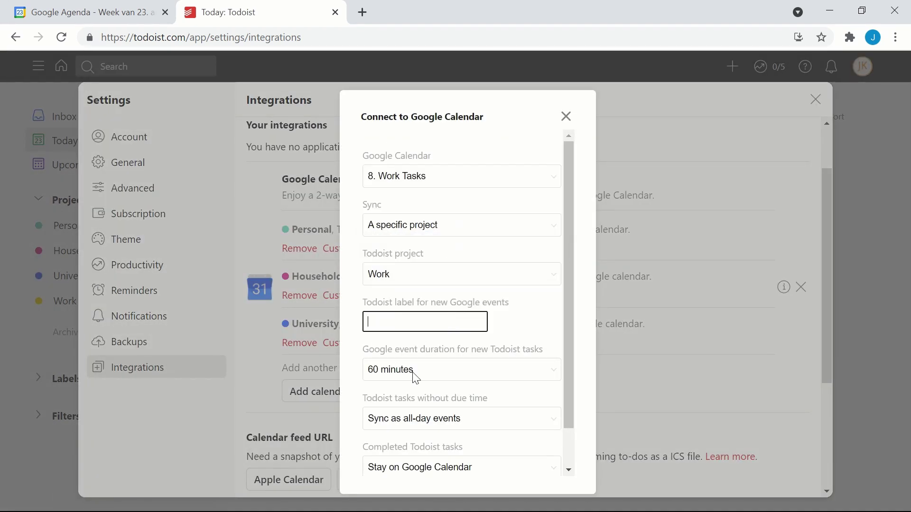
pyautogui.click(426, 370)
pyautogui.click(415, 399)
pyautogui.scroll(-1, 418, 408)
pyautogui.click(425, 424)
pyautogui.click(425, 449)
pyautogui.click(400, 466)
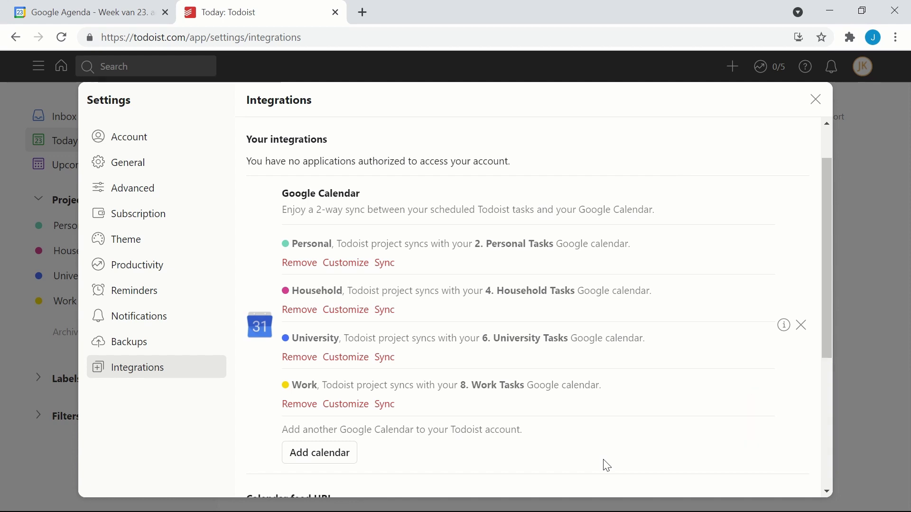
# Step: Connect the Inbox project to a new Todoist calendar with no event label, 30-minute events, and completed tasks removed from Google Calendar
pyautogui.click(344, 454)
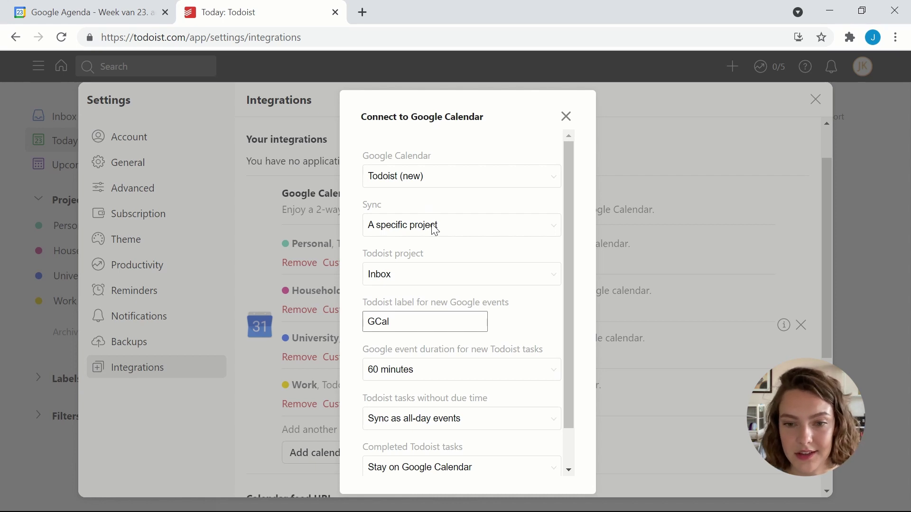
pyautogui.scroll(-1, 426, 278)
pyautogui.doubleClick(423, 275)
pyautogui.press('BackSpace')
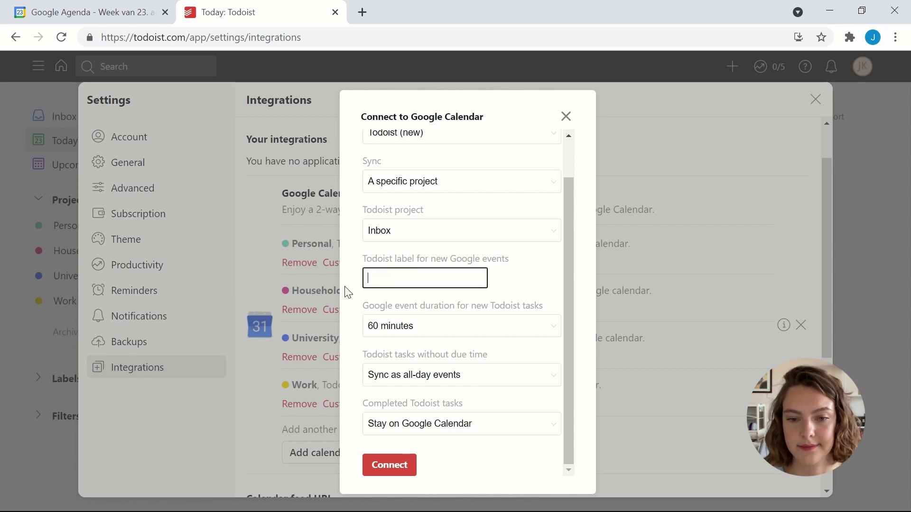
pyautogui.click(446, 328)
pyautogui.click(441, 356)
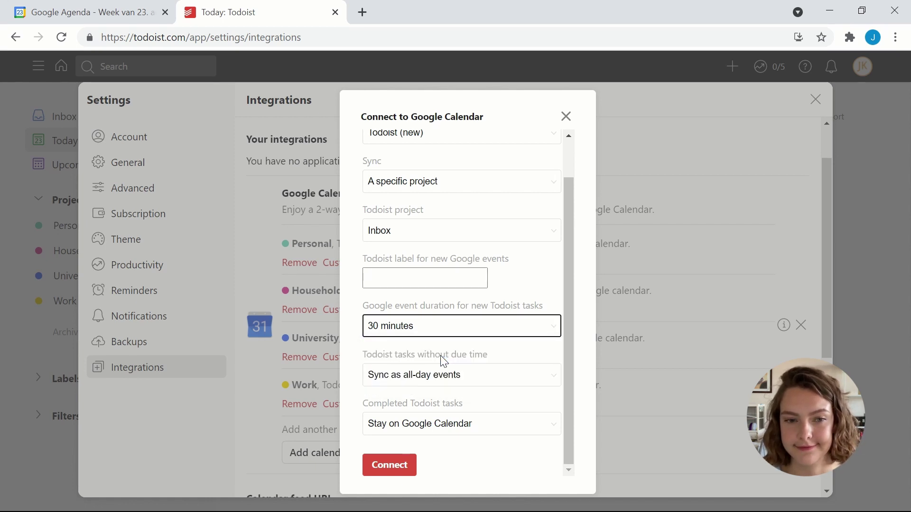
pyautogui.click(446, 424)
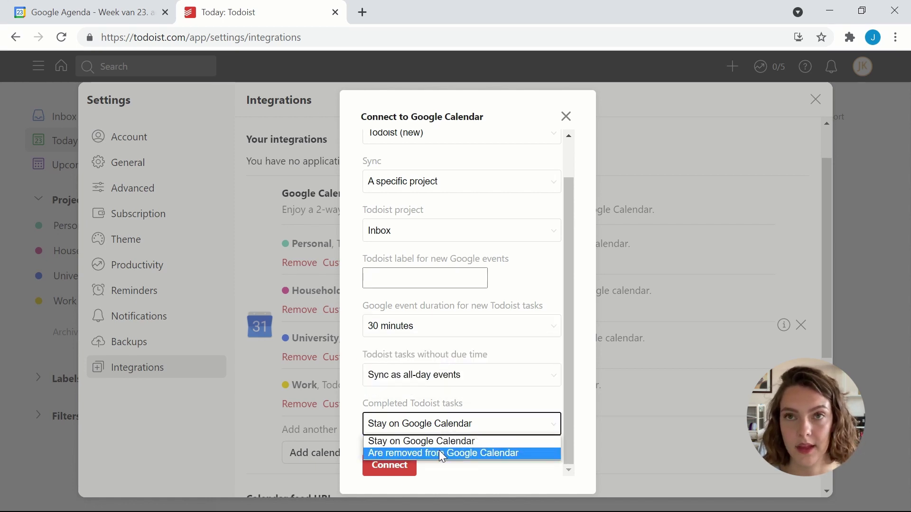
pyautogui.click(440, 451)
pyautogui.click(389, 470)
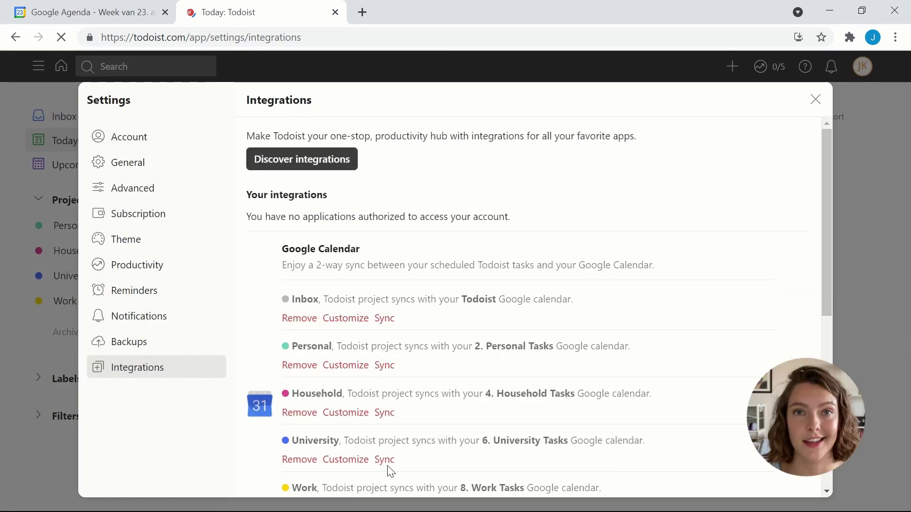
pyautogui.scroll(-1, 388, 469)
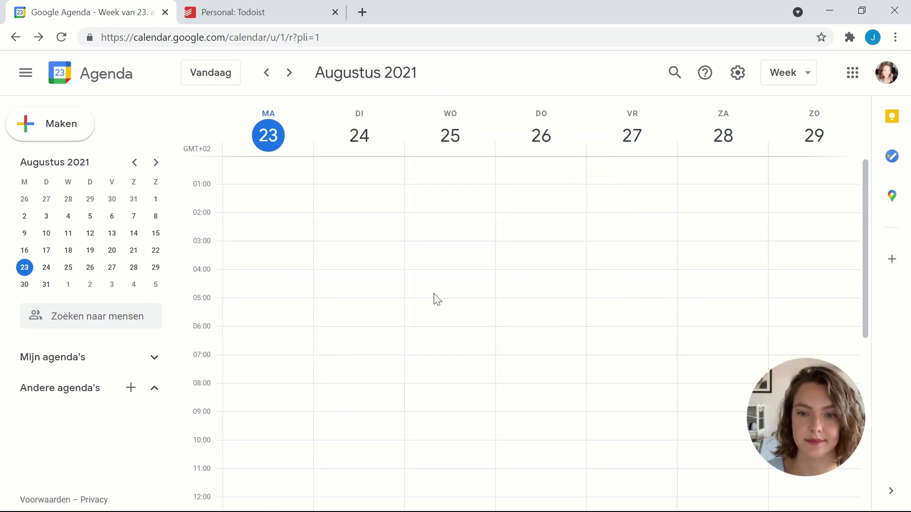
# Step: In Google Calendar, start an event on Tuesday 24 August at 03:00 titled with the plate-and-cutlery emoji and "Have Dinner"
pyautogui.click(390, 262)
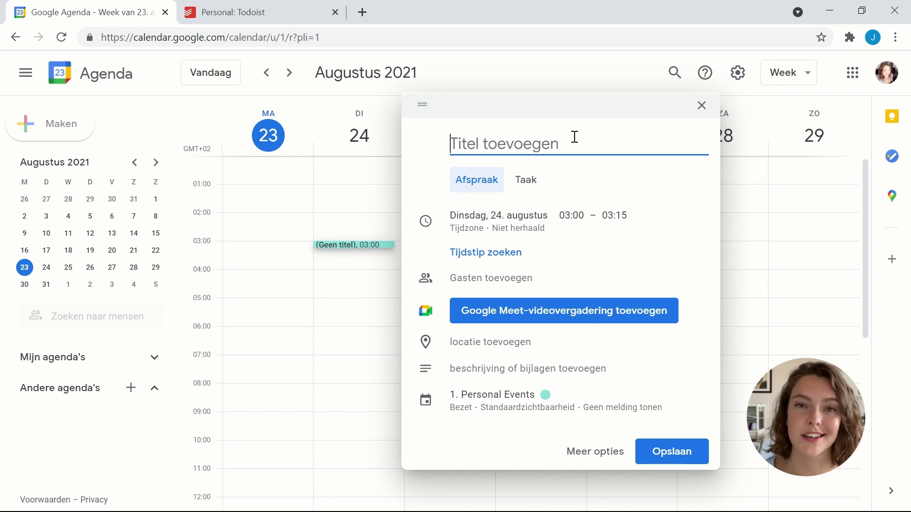
pyautogui.press('super+period')
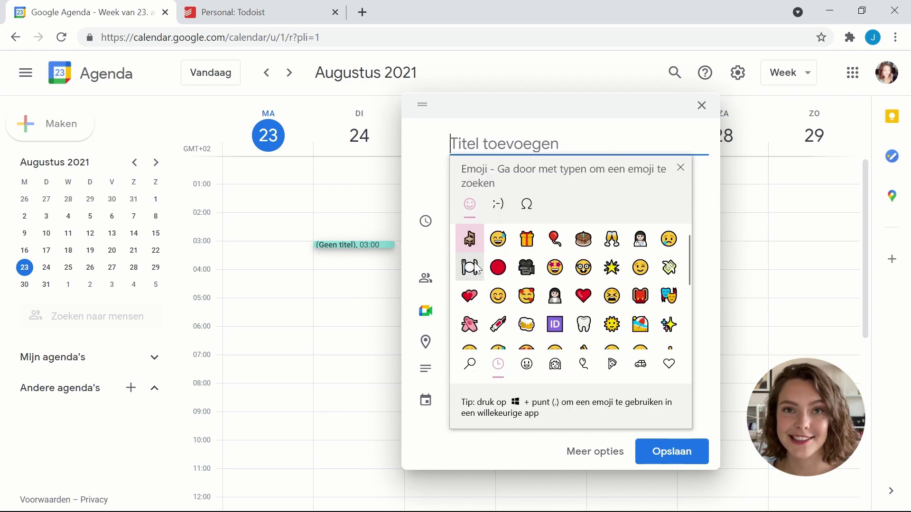
pyautogui.click(476, 266)
pyautogui.write('Have Dinner')
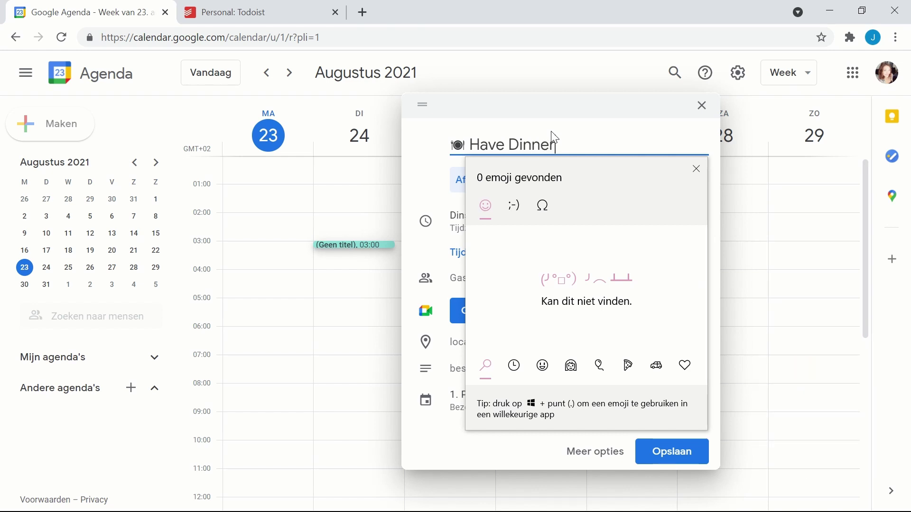
# Step: Save the Have Dinner event and extend it to end at 08:00
pyautogui.click(673, 461)
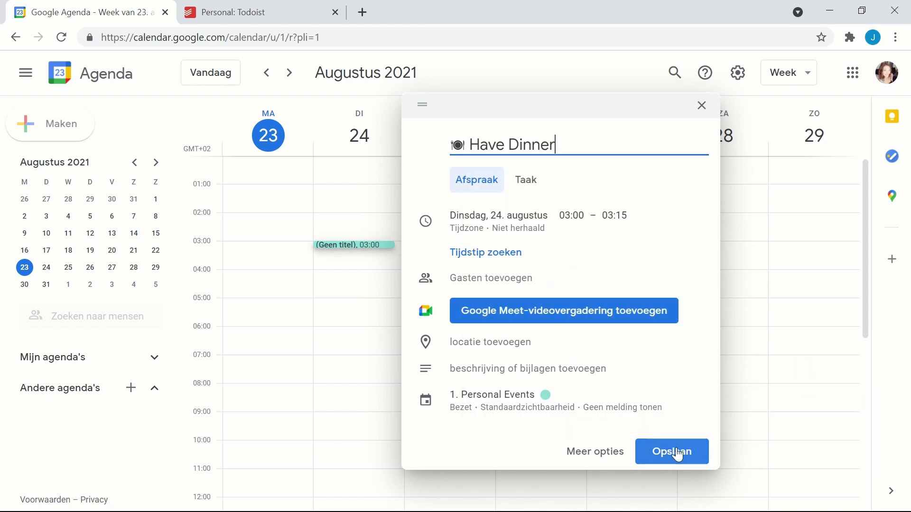
pyautogui.click(673, 451)
pyautogui.moveTo(375, 249); pyautogui.dragTo(382, 382)
# Step: Start an event on Wednesday 25 August at 01:00 titled with the backpack emoji and "Go to school"
pyautogui.click(477, 199)
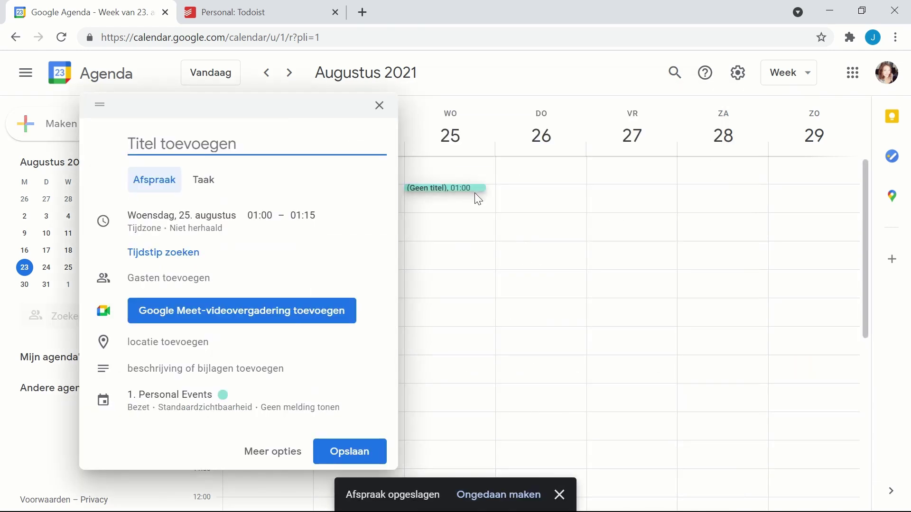
pyautogui.press('super+period')
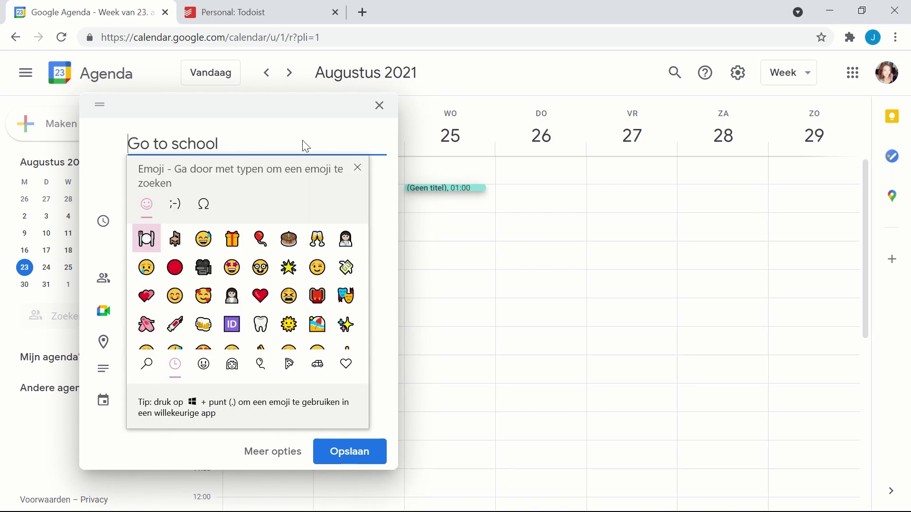
pyautogui.write('b')
pyautogui.press('BackSpace')
pyautogui.write('rugzak')
pyautogui.press('Return')
pyautogui.press('Escape')
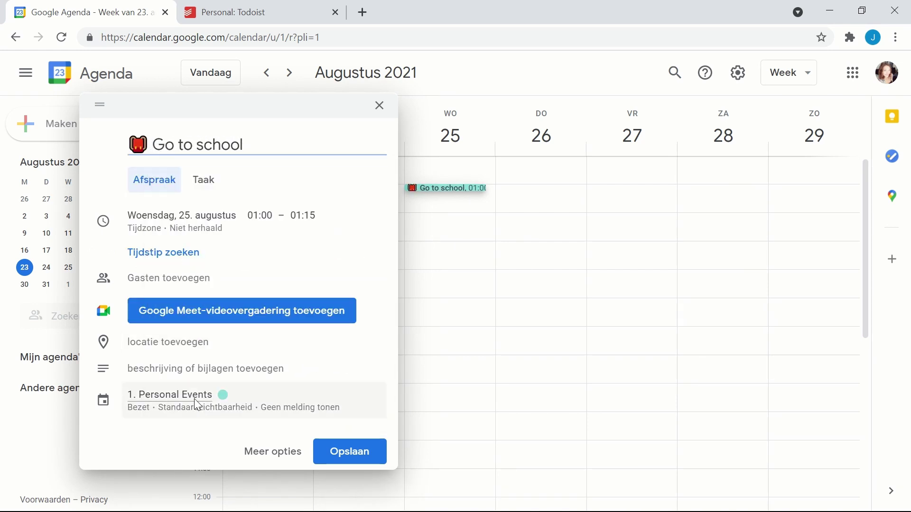
# Step: Save the Go to school event in the 5. University Events calendar and extend it to end at 05:00
pyautogui.scroll(-2, 238, 308)
pyautogui.click(178, 335)
pyautogui.click(173, 376)
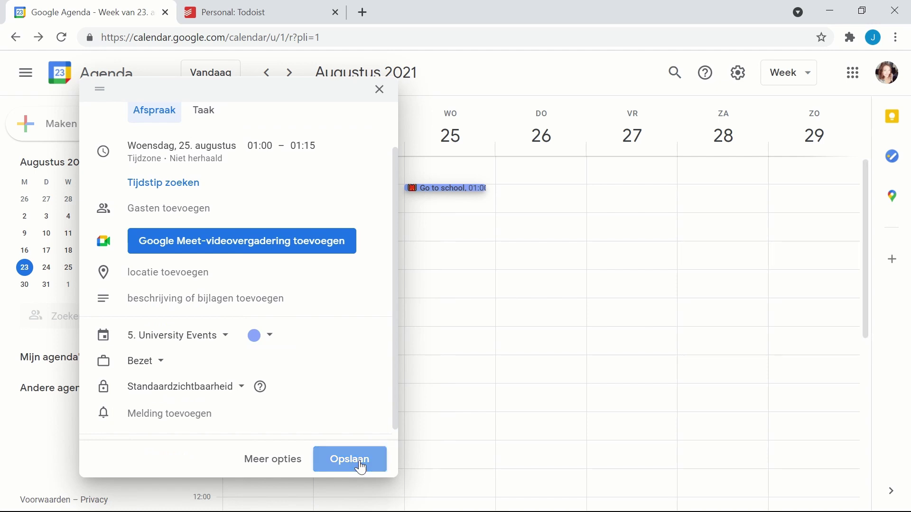
pyautogui.click(350, 460)
pyautogui.moveTo(451, 193); pyautogui.dragTo(465, 299)
# Step: Start an event on Thursday 26 August at 03:00 titled "Do some work" and look for a work emoji
pyautogui.click(574, 252)
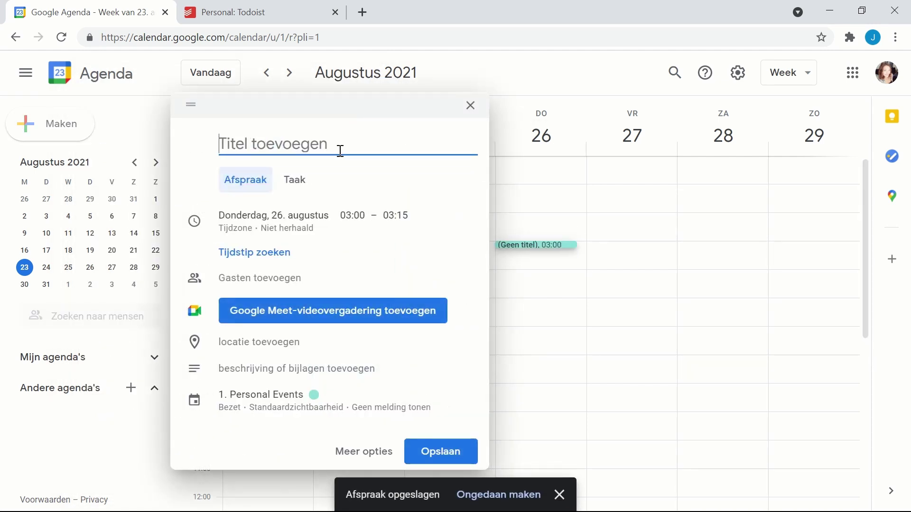
pyautogui.press('super+period')
pyautogui.write('werDo some work')
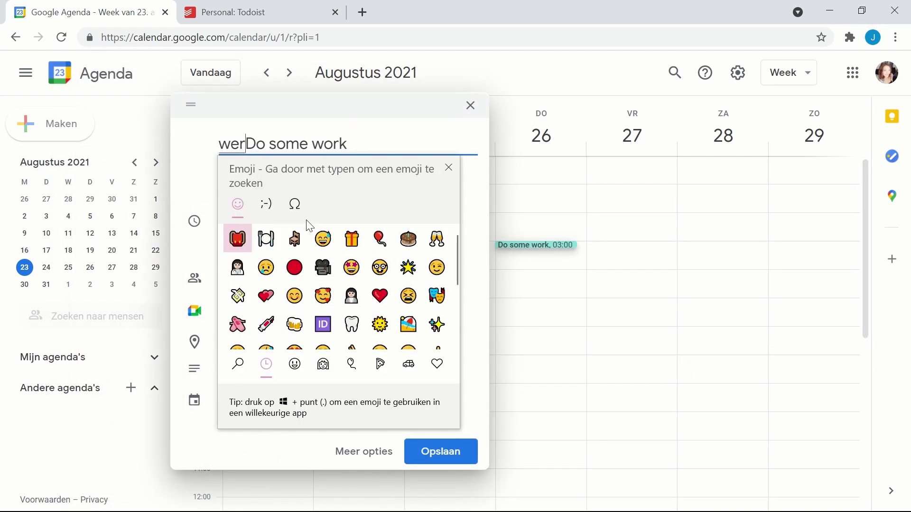
pyautogui.press('BackSpace')
pyautogui.press('BackSpace')
pyautogui.press('BackSpace')
pyautogui.write('prof')
pyautogui.press('BackSpace')
pyautogui.press('BackSpace')
pyautogui.press('BackSpace')
pyautogui.press('BackSpace')
pyautogui.write('werk')
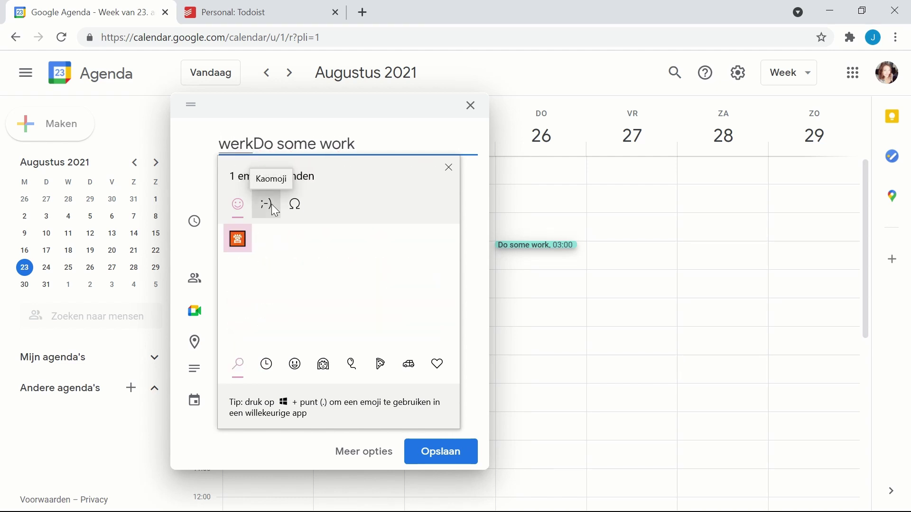
pyautogui.press('BackSpace')
pyautogui.press('BackSpace')
pyautogui.press('BackSpace')
pyautogui.press('BackSpace')
# Step: Insert the woman office worker emoji in front of the "Do some work" title
pyautogui.scroll(3, 339, 323)
pyautogui.click(353, 292)
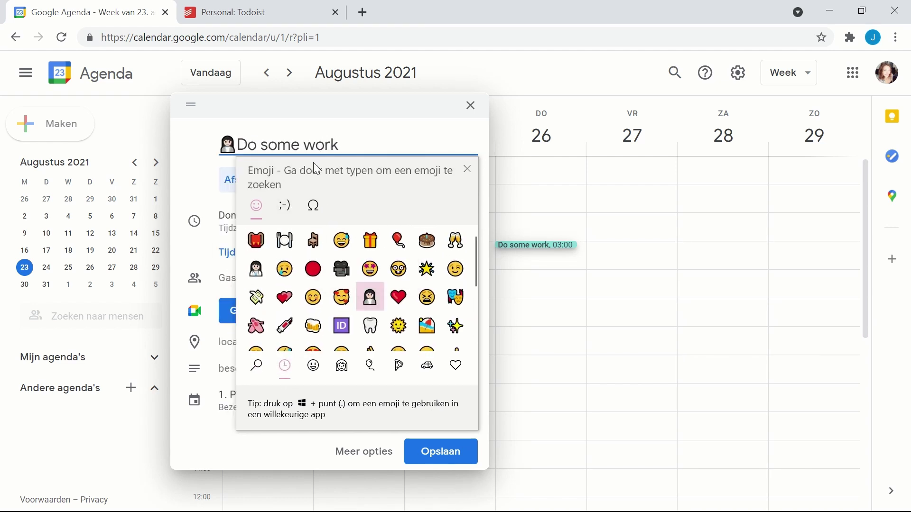
# Step: Save the Do some work event in the 7. Work Events calendar and extend it to end at 07:45
pyautogui.click(287, 394)
pyautogui.click(274, 455)
pyautogui.click(440, 459)
pyautogui.moveTo(549, 251); pyautogui.dragTo(549, 372)
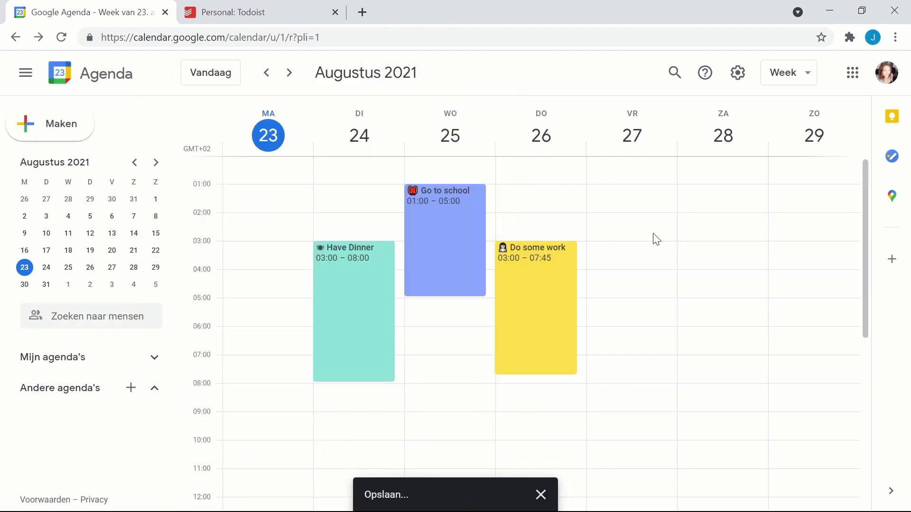
# Step: Start an event on Friday 27 August at 01:00 in the 3. Household Events calendar, titled "Do some cleaning"
pyautogui.click(631, 188)
pyautogui.click(355, 403)
pyautogui.click(393, 325)
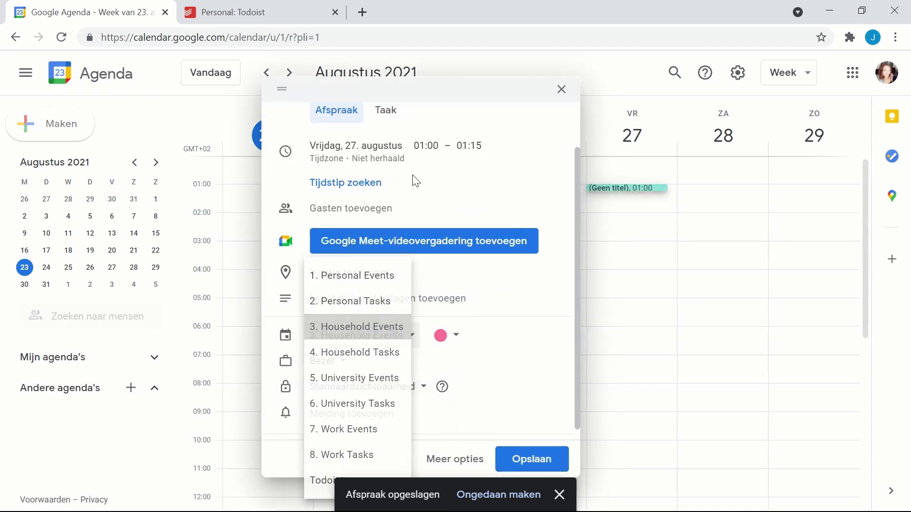
pyautogui.click(406, 137)
pyautogui.write('Do some cleaning')
# Step: Add the sponge emoji before the "Do some cleaning" title, then save the event and extend it to end at 05:00
pyautogui.press('super+period')
pyautogui.write('schoo')
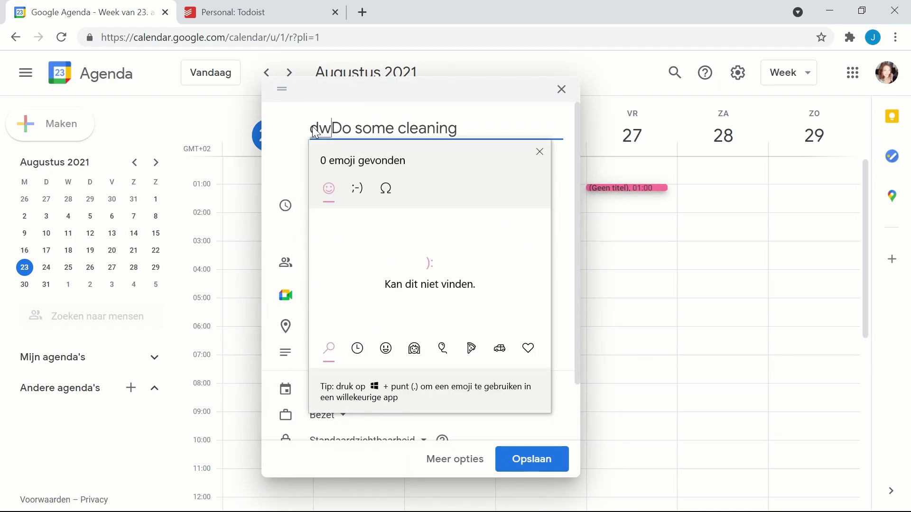
pyautogui.click(441, 219)
pyautogui.press('Return')
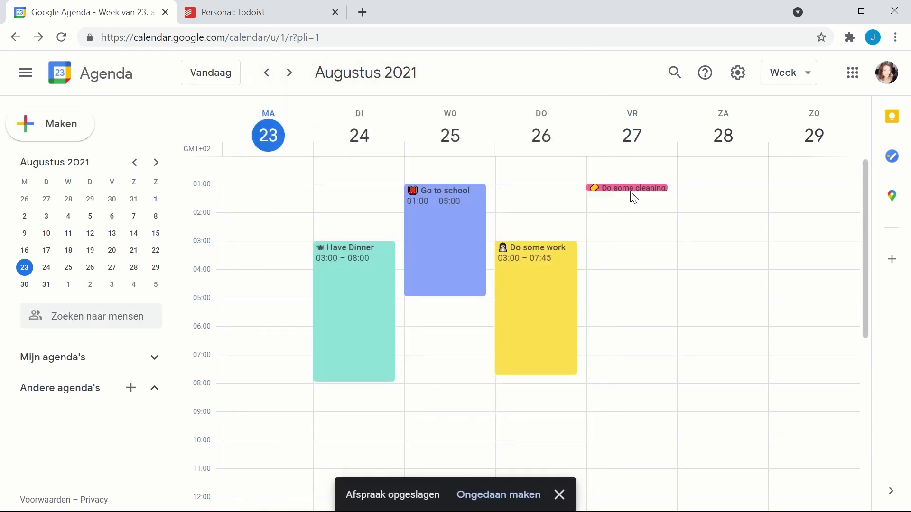
pyautogui.moveTo(632, 192); pyautogui.dragTo(640, 294)
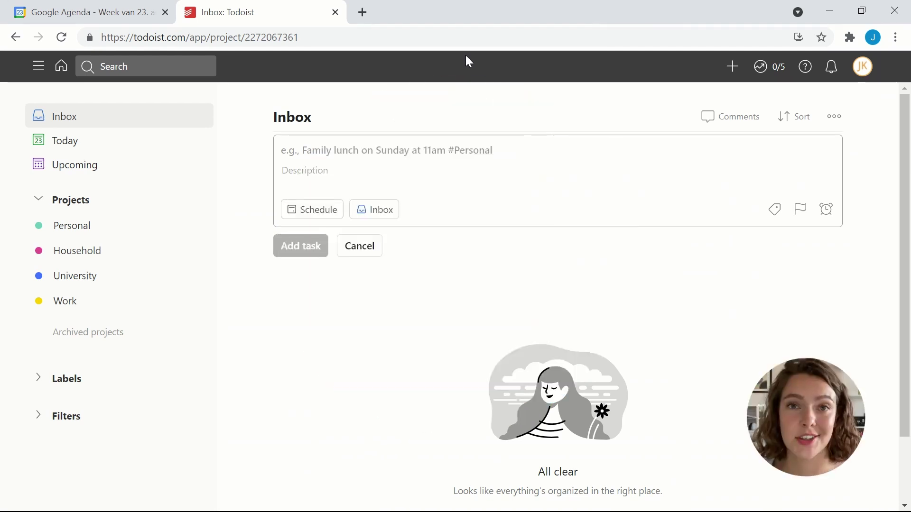
# Step: In Todoist, add the task "Do groceries" to the Personal project, due tomorrow at 10:00
pyautogui.write('Do ')
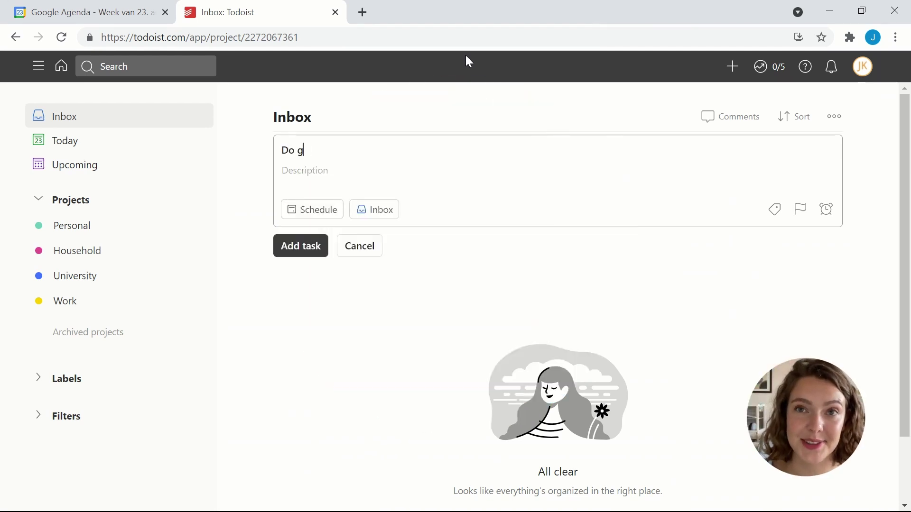
pyautogui.write('groceries p')
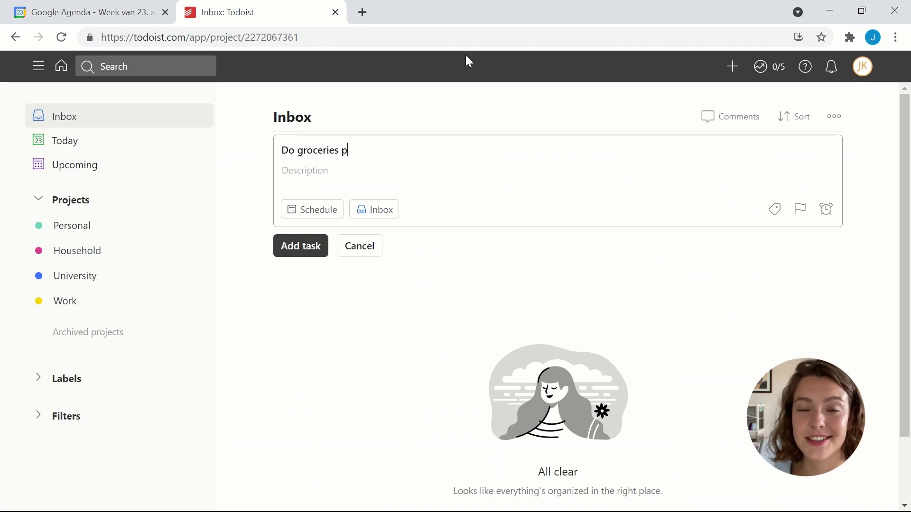
pyautogui.press('BackSpace')
pyautogui.write('Personal')
pyautogui.press('BackSpace')
pyautogui.press('BackSpace')
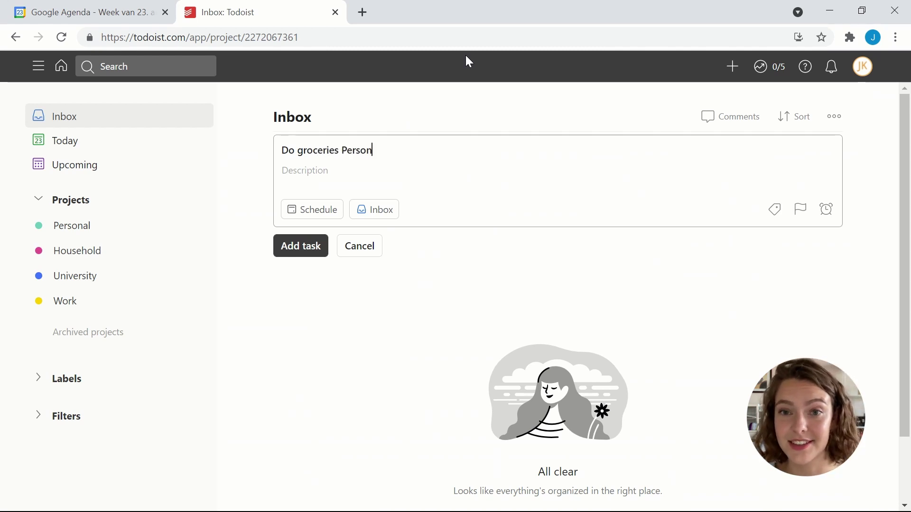
pyautogui.press('BackSpace')
pyautogui.press('BackSpace')
pyautogui.press('BackSpace')
pyautogui.press('BackSpace')
pyautogui.write('#per')
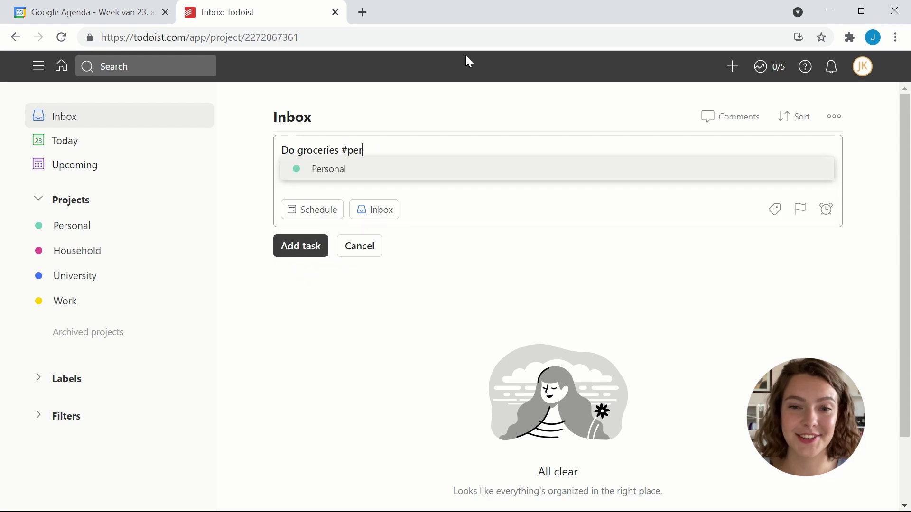
pyautogui.press('Return')
pyautogui.write('today')
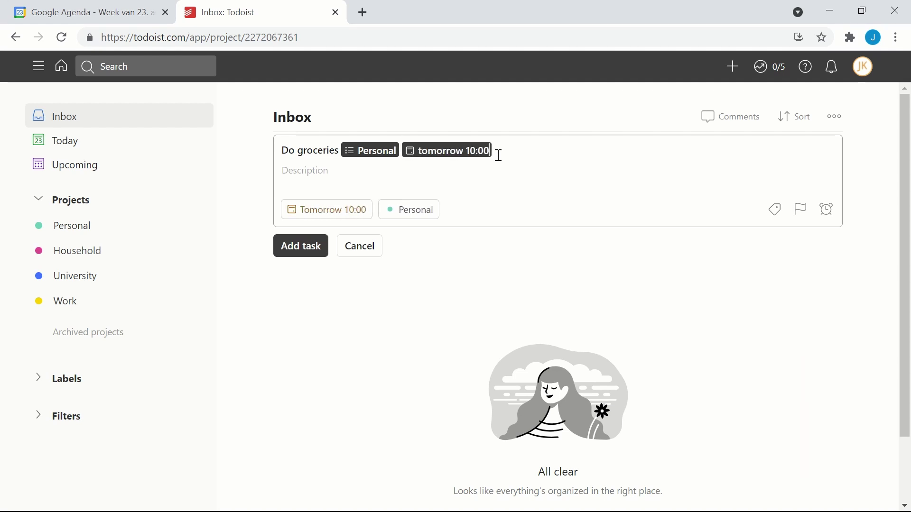
pyautogui.press('Return')
# Step: Add the task "Buy cleaning supplies" to the Household project, due tomorrow at 11:00
pyautogui.write('Buy cleaning sup')
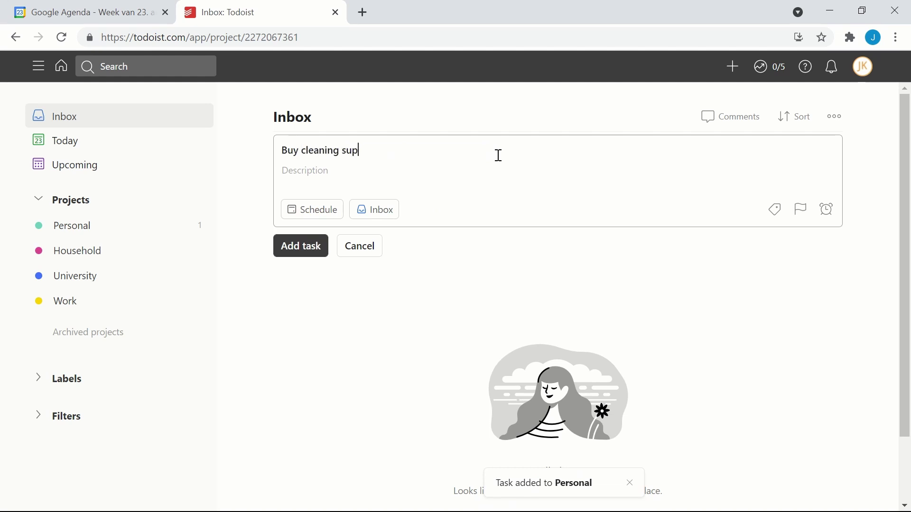
pyautogui.write('plies #Household tomorrow 11')
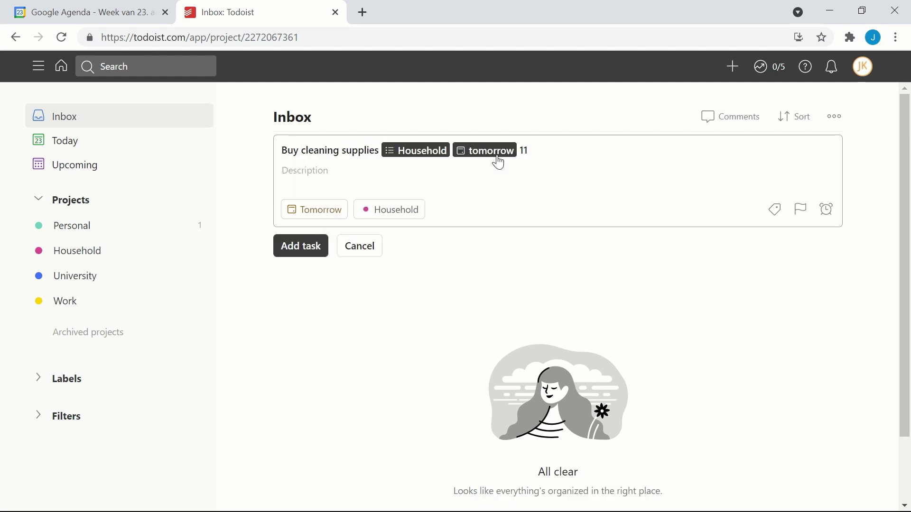
pyautogui.press('Return')
# Step: Add the task "Do homework" to the University project, due tomorrow at 12:00
pyautogui.write('Do homework #University')
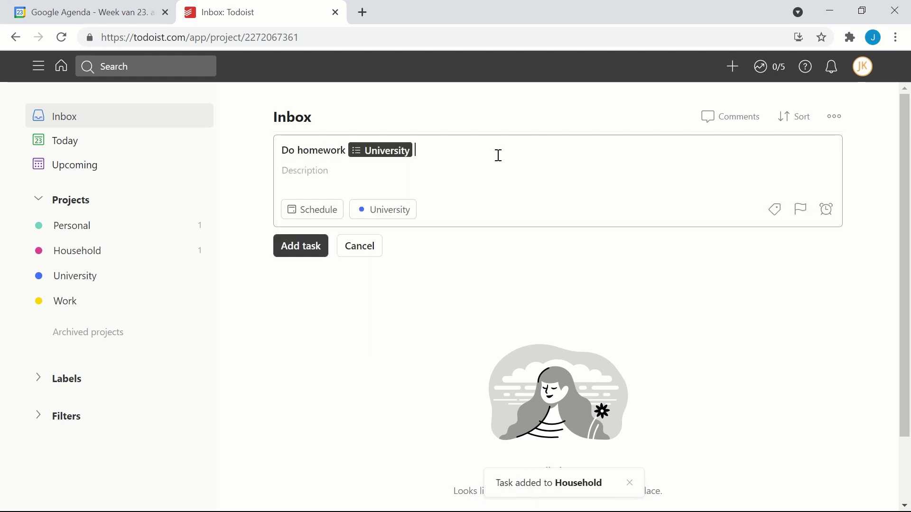
pyautogui.write(' tomorrow 12:00')
pyautogui.press('Return')
# Step: Add the task "Prepare work" to the Work project, due tomorrow at 13:00
pyautogui.write('Perpa')
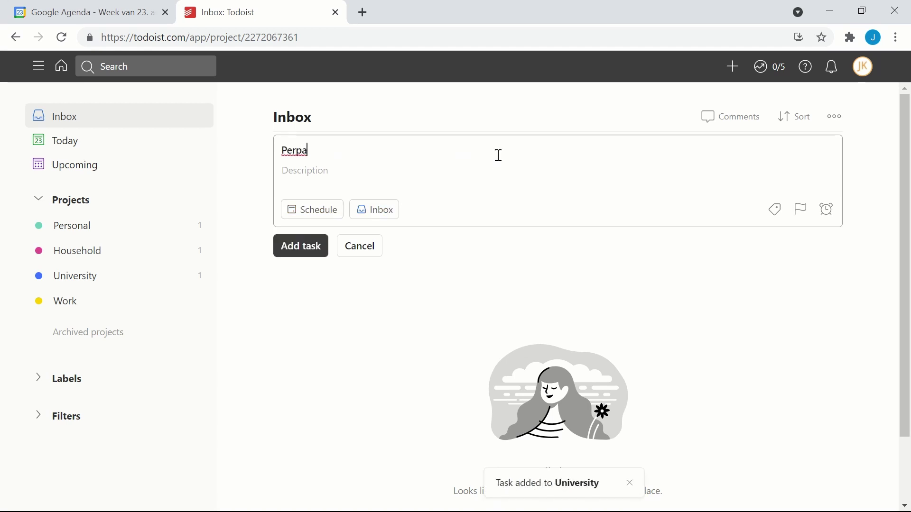
pyautogui.write('re work #Work tomorrow')
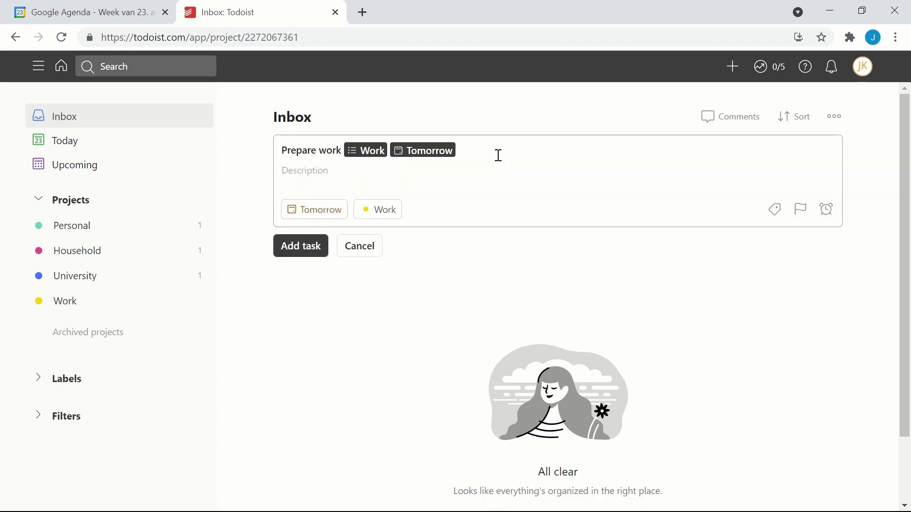
pyautogui.write(' 13')
pyautogui.press('Return')
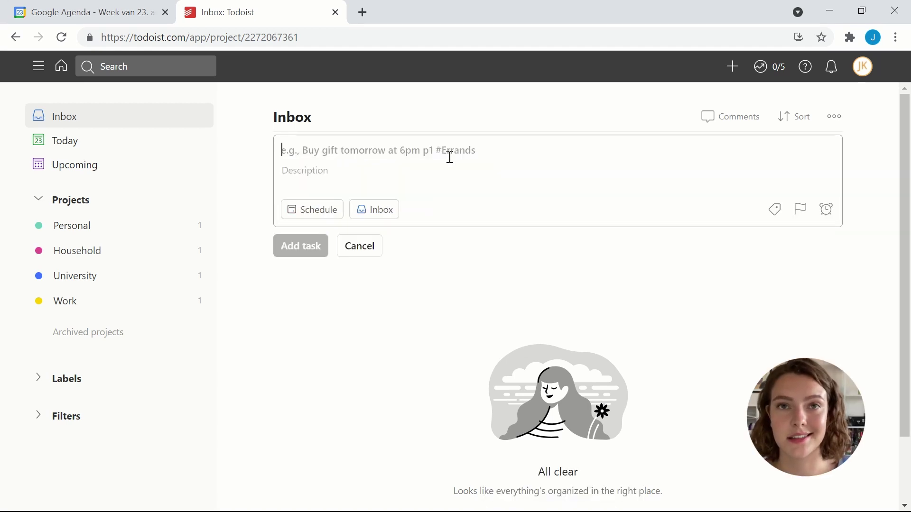
# Step: Add the task "Random task" to the Inbox, due tomorrow at 14:00
pyautogui.write('Random stuff')
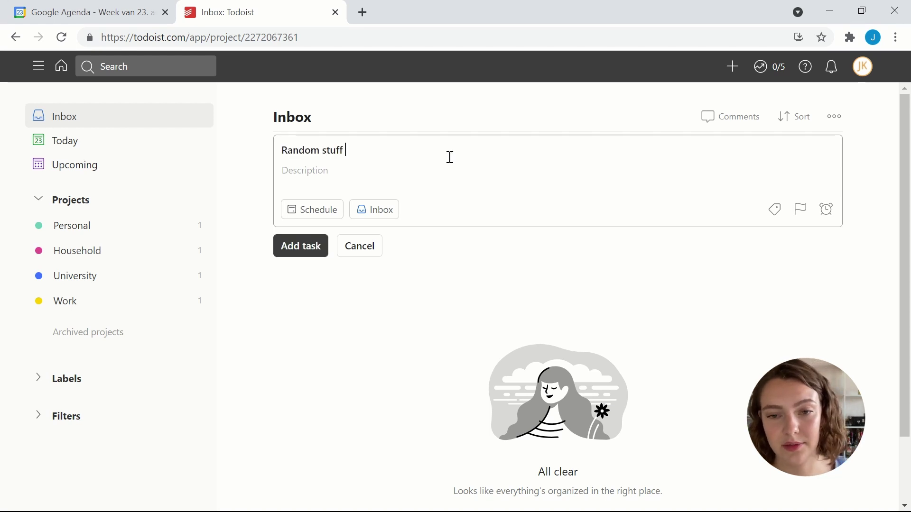
pyautogui.press('BackSpace')
pyautogui.press('BackSpace')
pyautogui.press('BackSpace')
pyautogui.press('BackSpace')
pyautogui.press('BackSpace')
pyautogui.write('task tom')
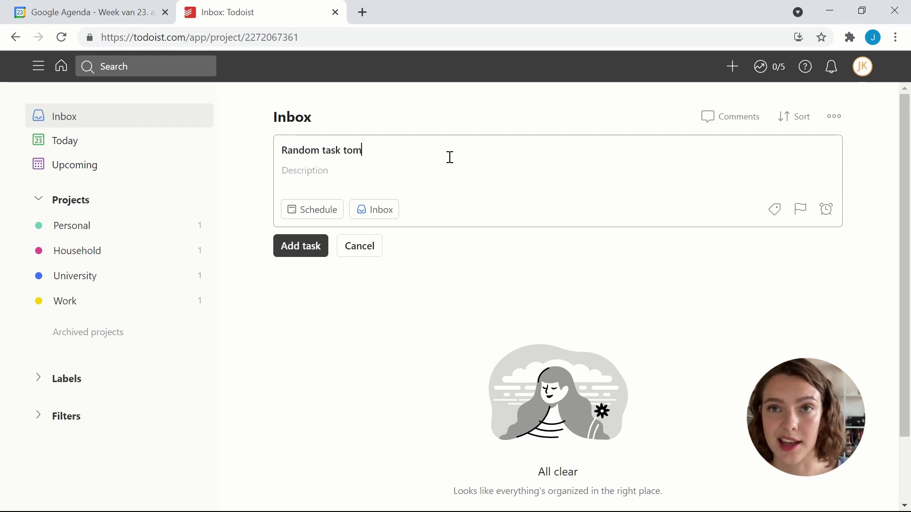
pyautogui.write('orrow 14:00')
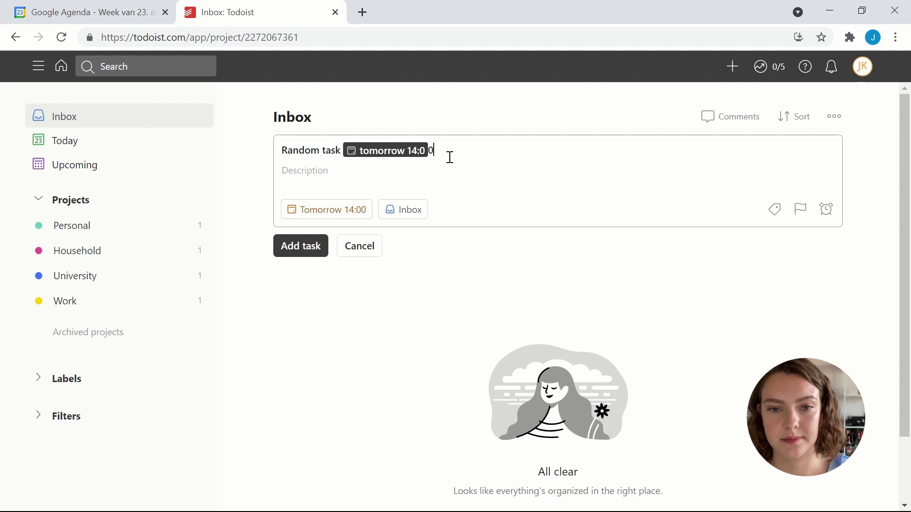
pyautogui.click(301, 246)
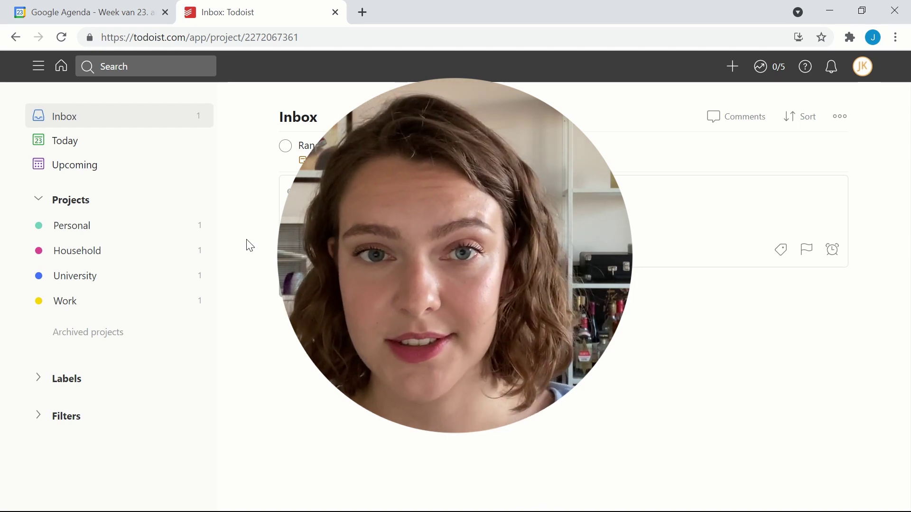
# Step: Switch to Google Calendar and move "Do groceries" to Wednesday 25 August, 06:00–08:00
pyautogui.click(91, 9)
pyautogui.scroll(-2, 520, 442)
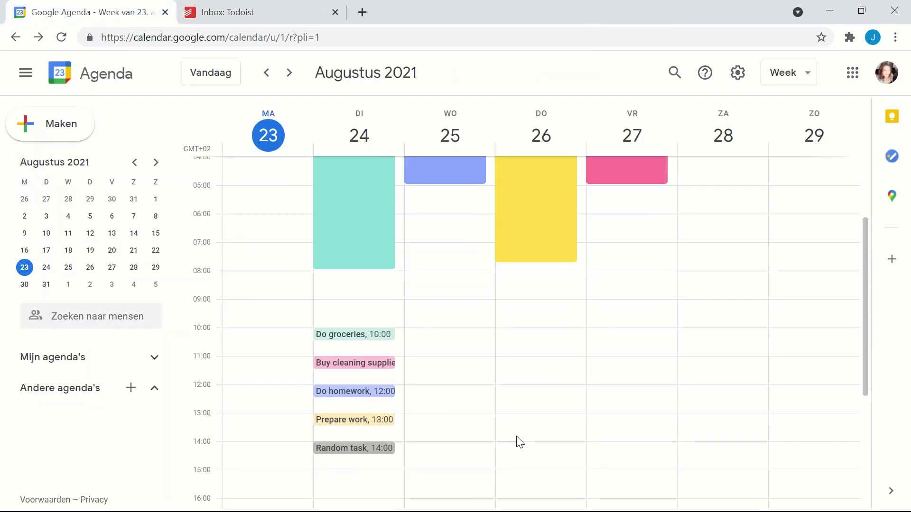
pyautogui.scroll(2, 520, 442)
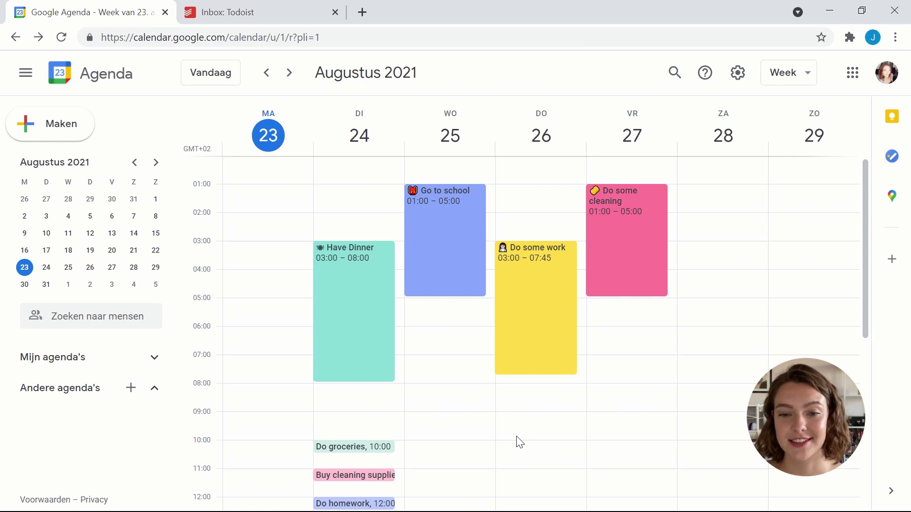
pyautogui.scroll(-3, 520, 442)
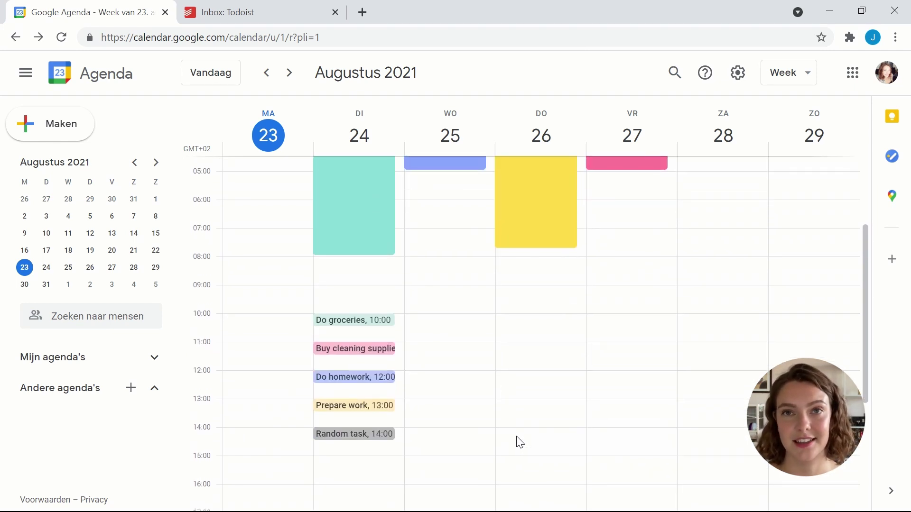
pyautogui.scroll(1, 397, 397)
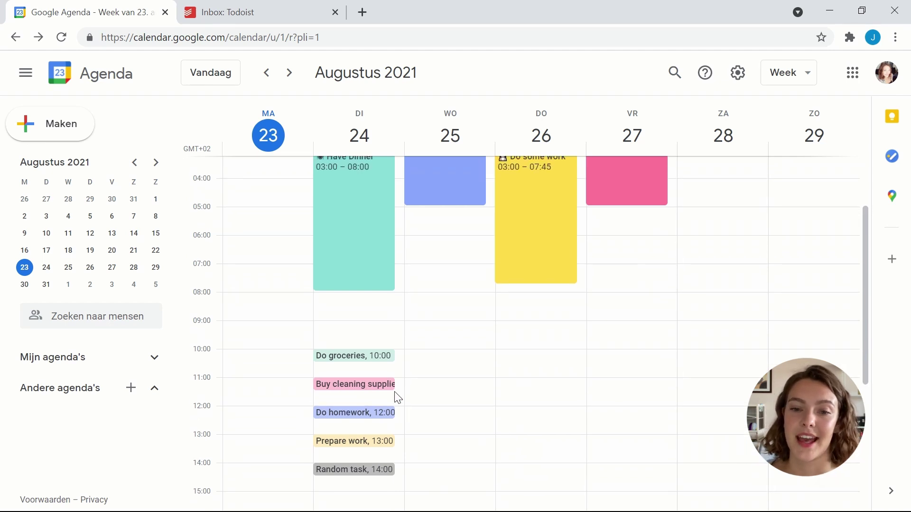
pyautogui.moveTo(364, 362); pyautogui.dragTo(452, 291)
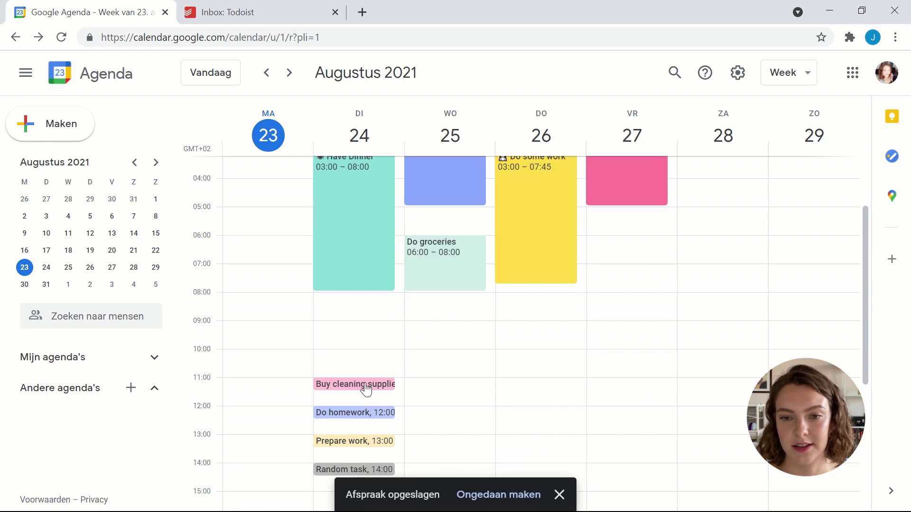
# Step: Reschedule "Buy cleaning supplies" to Thursday 26 August, 08:15–09:30, and "Do homework" to Friday 27 August, 05:45–07:00
pyautogui.moveTo(366, 390); pyautogui.dragTo(525, 306)
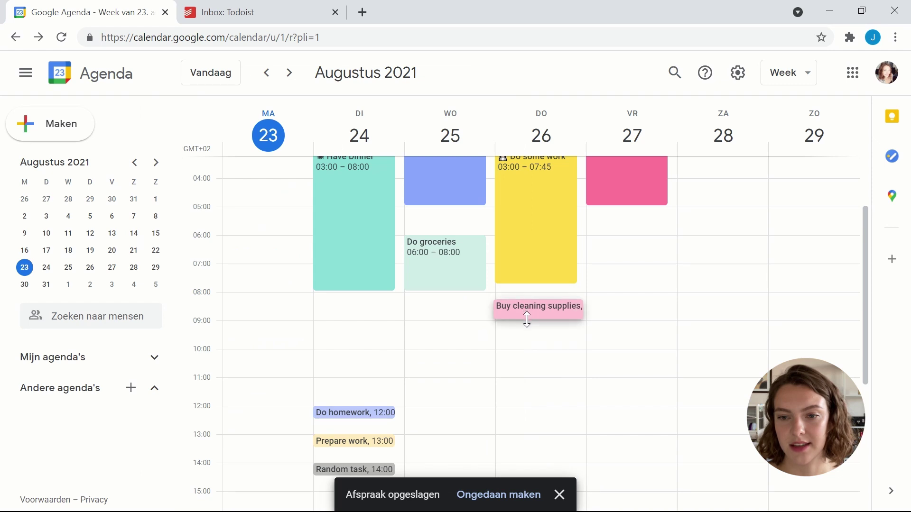
pyautogui.moveTo(530, 332); pyautogui.dragTo(530, 333)
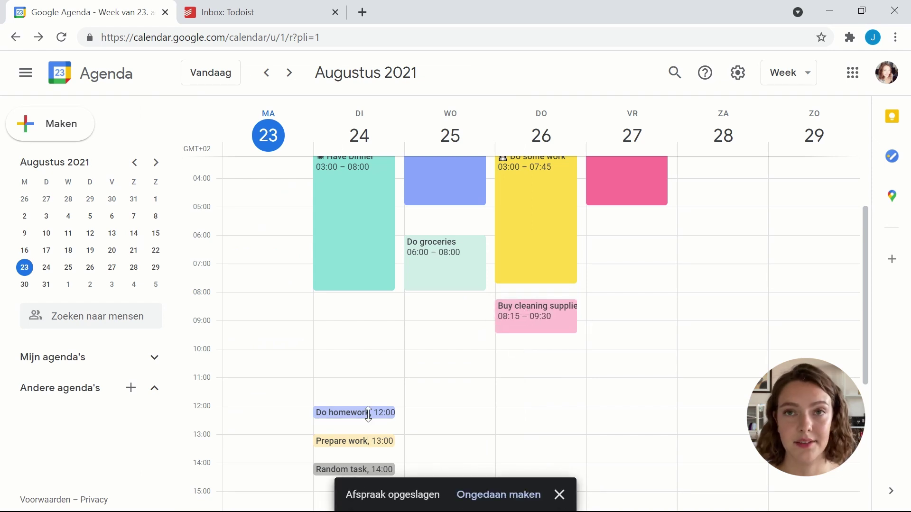
pyautogui.moveTo(370, 417); pyautogui.dragTo(624, 236)
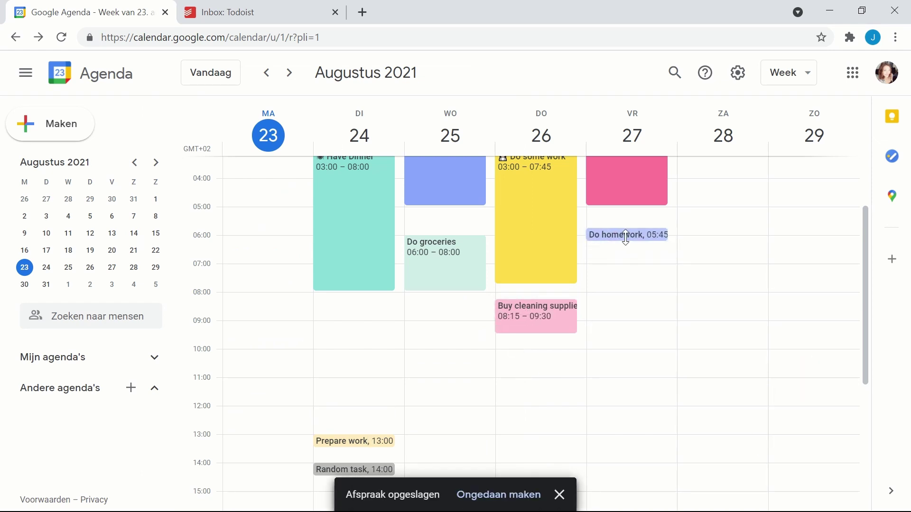
# Step: Reschedule "Prepare work" to Tuesday 24 August, 08:45–10:30, and "Random task" to Wednesday 25 August, 09:00–10:30
pyautogui.click(343, 439)
pyautogui.moveTo(343, 439); pyautogui.dragTo(368, 318)
pyautogui.moveTo(353, 470); pyautogui.dragTo(454, 327)
pyautogui.scroll(2, 716, 345)
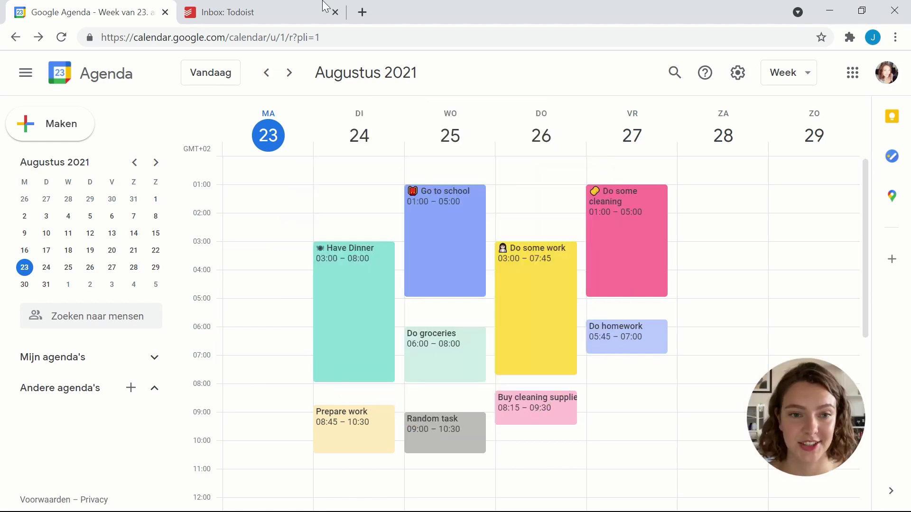
# Step: Switch to Todoist and check the due dates of the tasks in the Personal, Household, University and Work projects
pyautogui.click(303, 11)
pyautogui.click(136, 227)
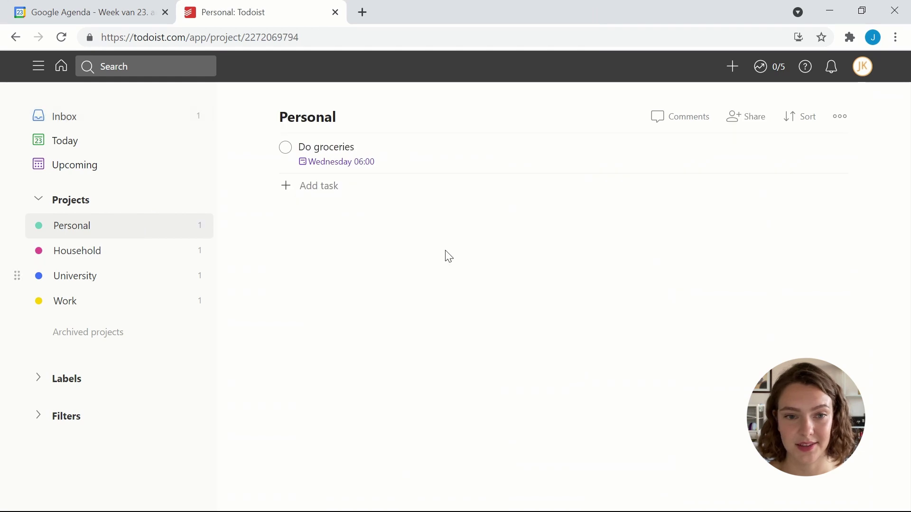
pyautogui.click(124, 253)
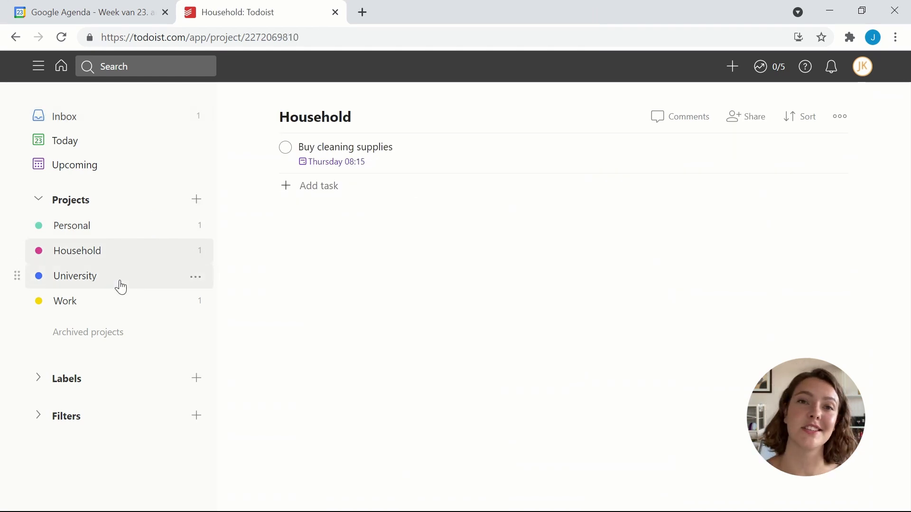
pyautogui.click(121, 284)
pyautogui.click(126, 311)
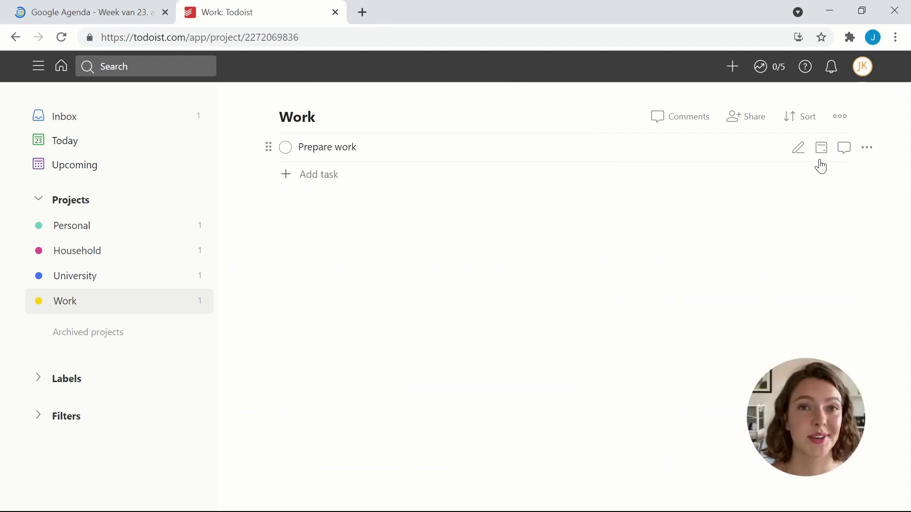
# Step: Set the due date of "Prepare work" to tomorrow without a time, and reload Google Calendar to sync it
pyautogui.click(822, 148)
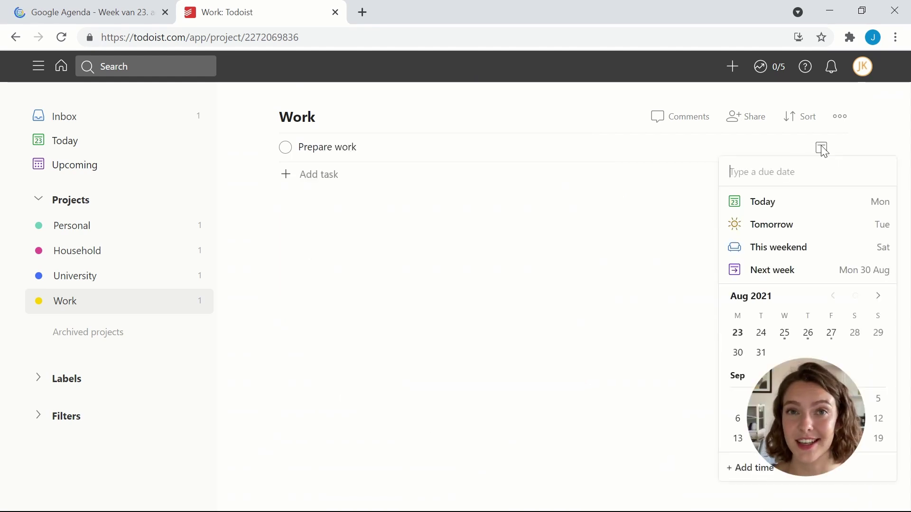
pyautogui.click(782, 224)
pyautogui.click(90, 12)
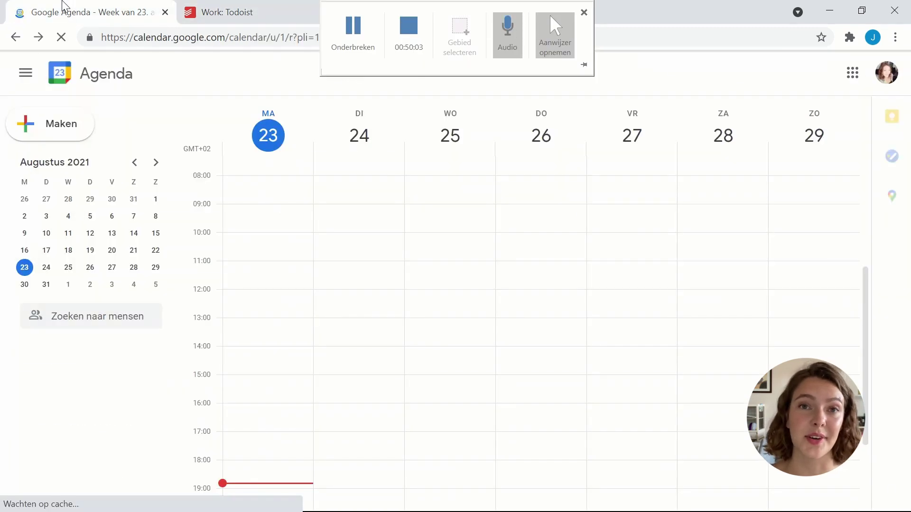
pyautogui.click(316, 314)
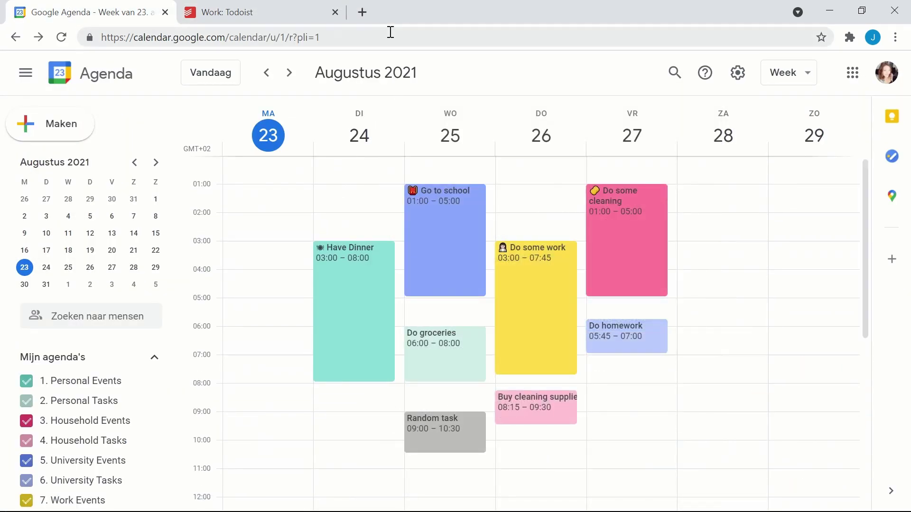
pyautogui.click(390, 32)
pyautogui.press('Return')
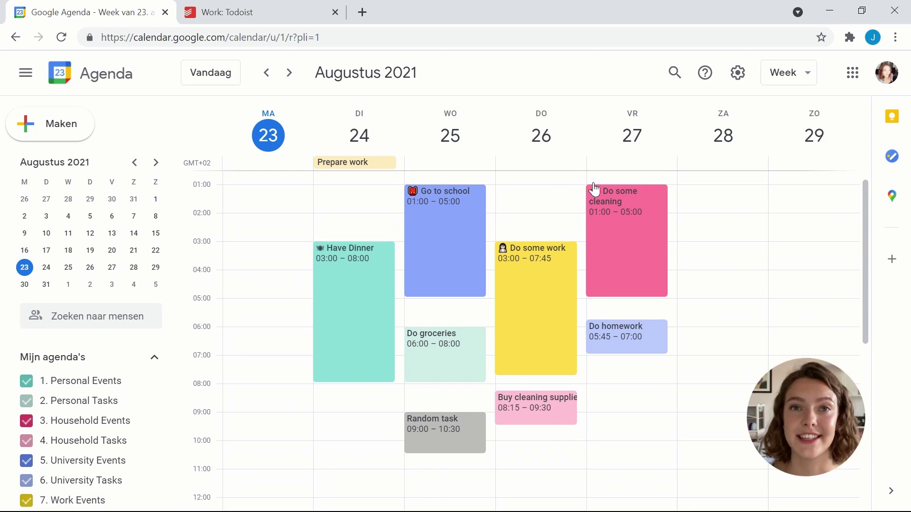
# Step: Turn off the all-day setting for "Prepare work" on Tuesday 24 August, save it, and adjust its time slot that day
pyautogui.click(370, 169)
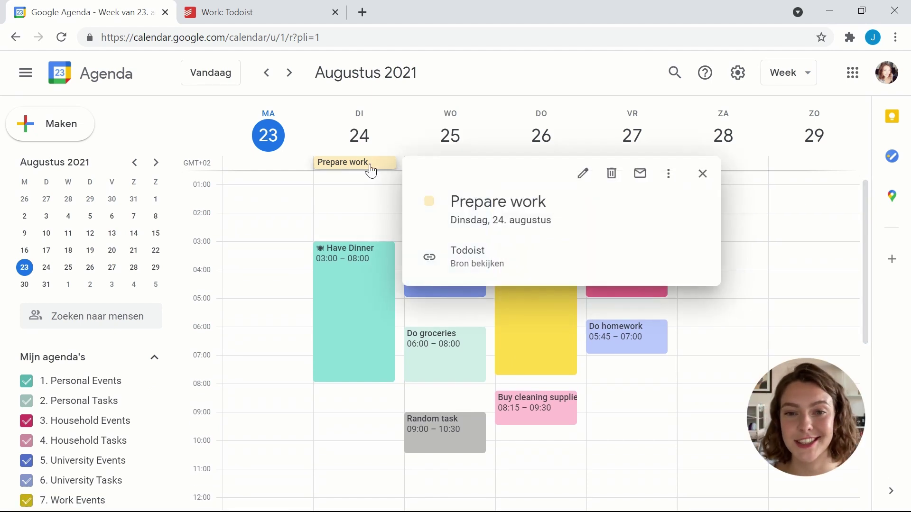
pyautogui.click(583, 176)
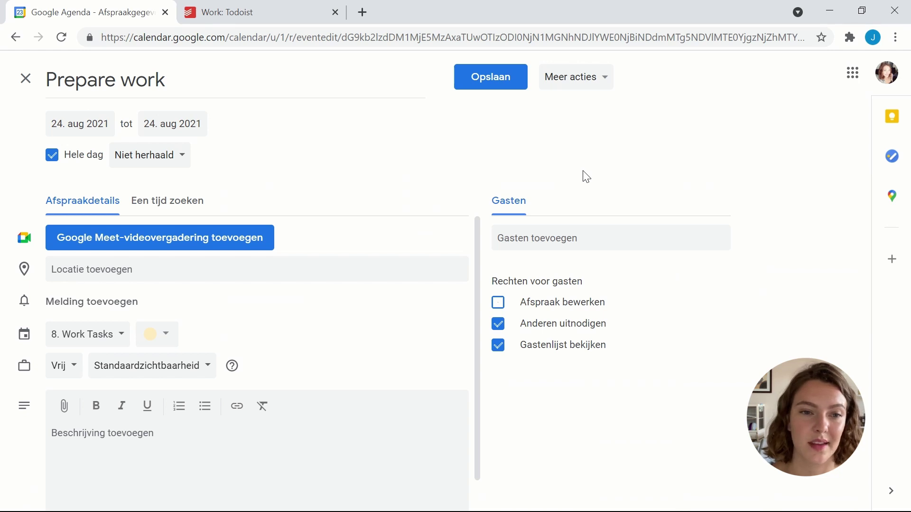
pyautogui.click(53, 160)
pyautogui.click(482, 81)
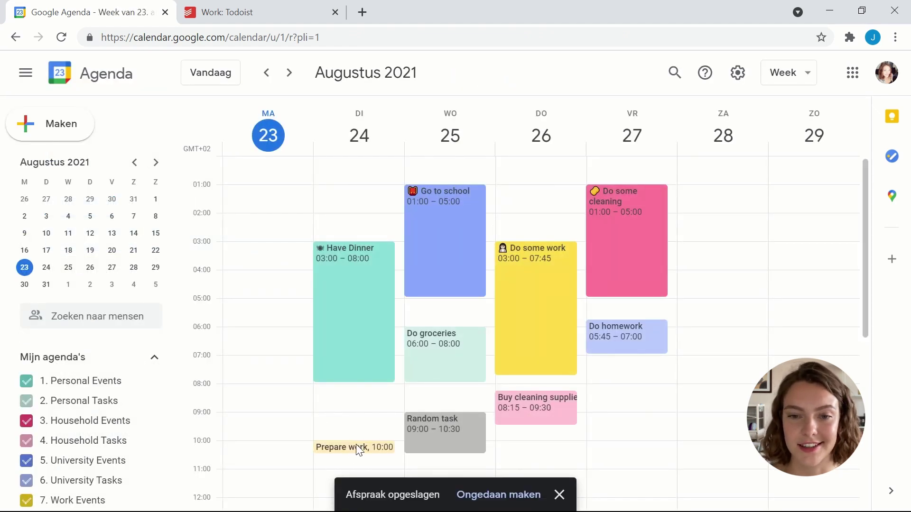
pyautogui.moveTo(355, 454); pyautogui.dragTo(365, 230)
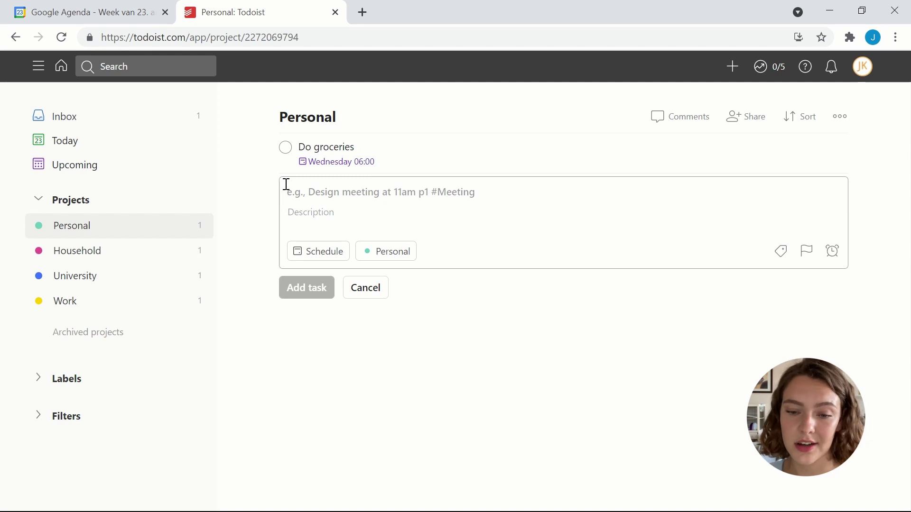
# Step: In Todoist's Personal project, add the tasks "Call person 1", "Call person 2" and "Call person 3", all due tomorrow
pyautogui.write('Call person 1')
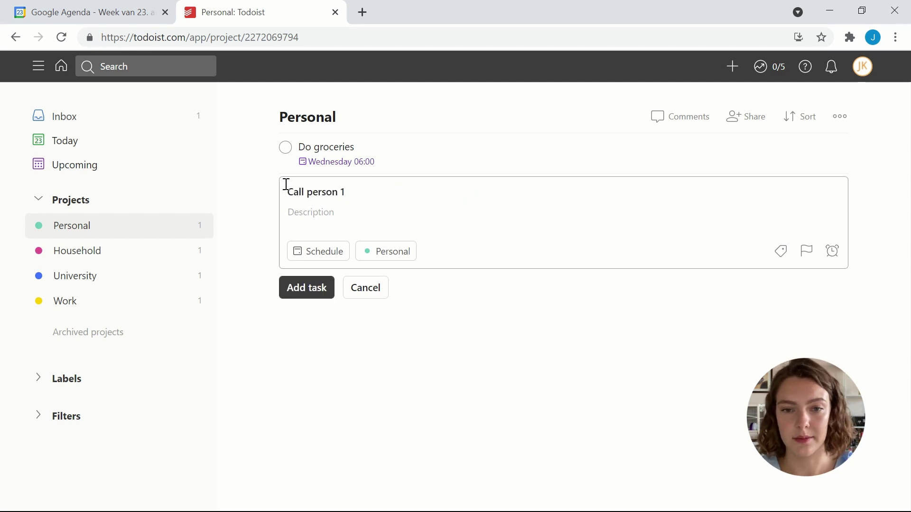
pyautogui.write(' tomorrow')
pyautogui.press('Return')
pyautogui.write('Call')
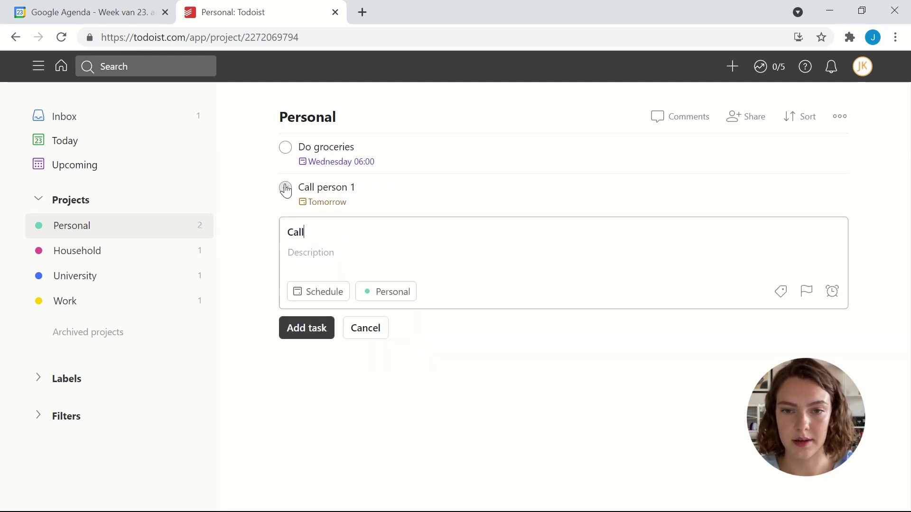
pyautogui.write(' person 2 tomorrow')
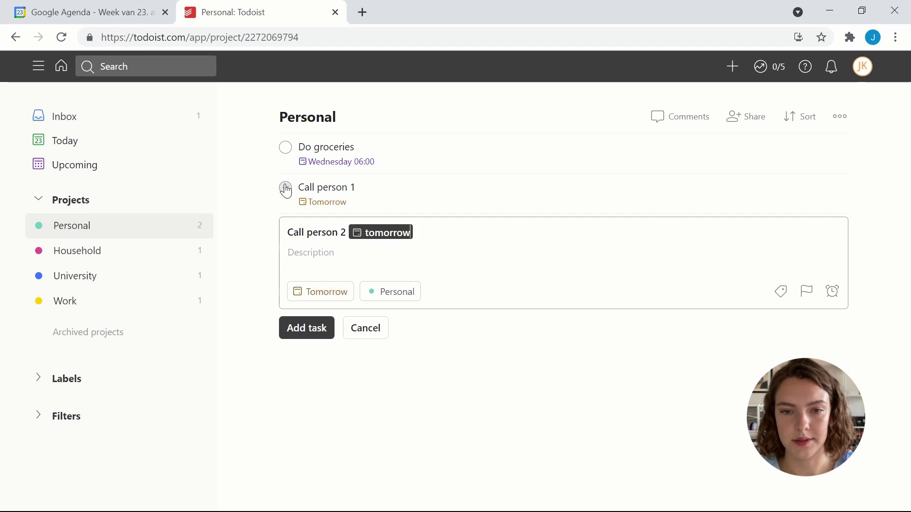
pyautogui.press('Return')
pyautogui.write('Call person 3')
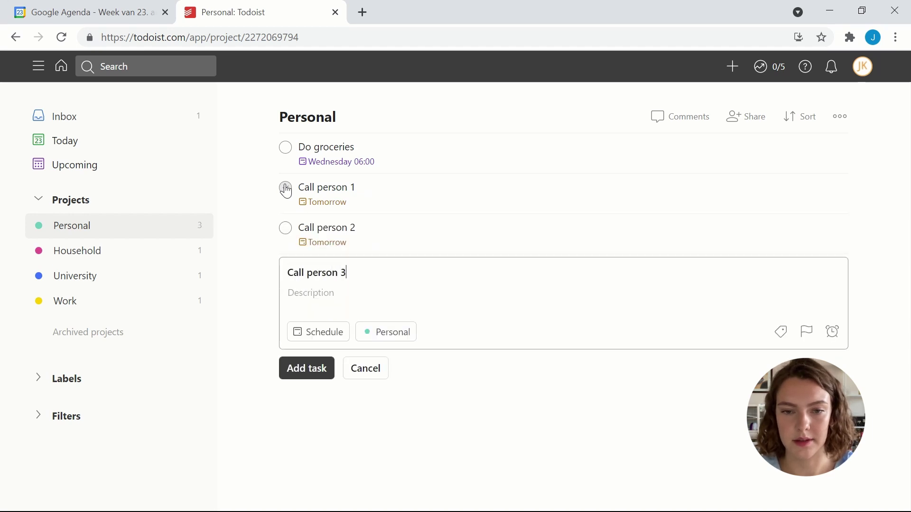
pyautogui.write(' tomorrow')
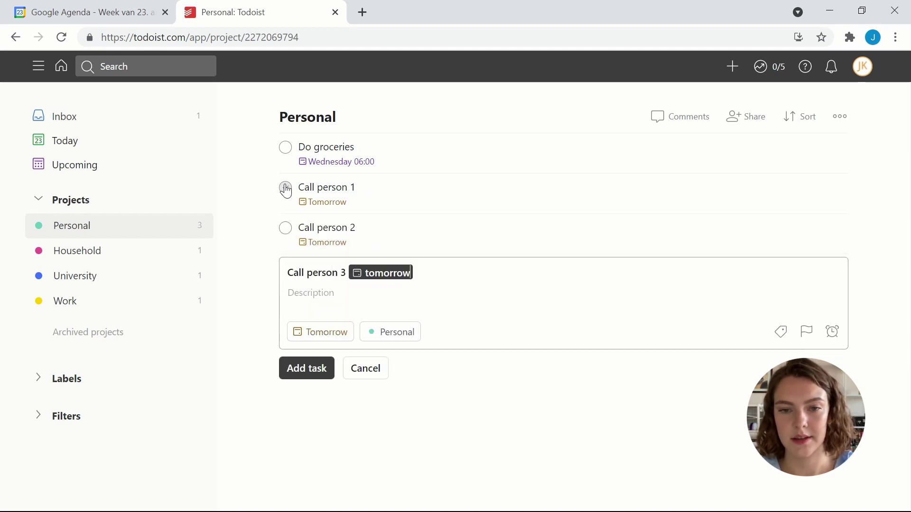
pyautogui.press('Return')
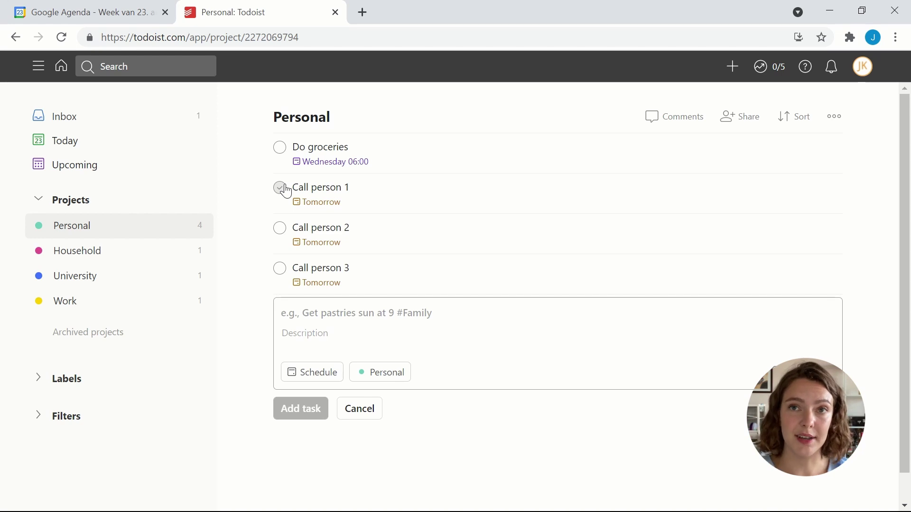
# Step: Add the task "Call people" to the Personal project, due tomorrow, and close the task editor
pyautogui.write('C')
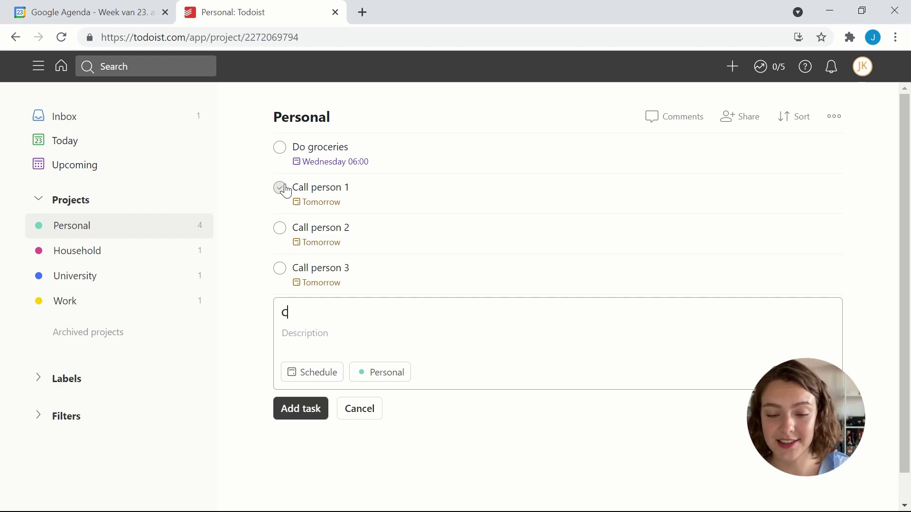
pyautogui.write('all people tomorrow')
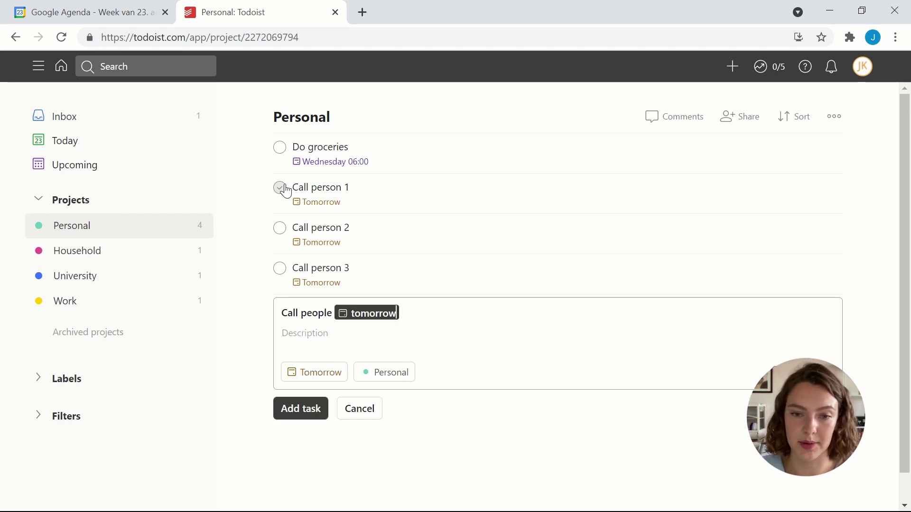
pyautogui.press('Return')
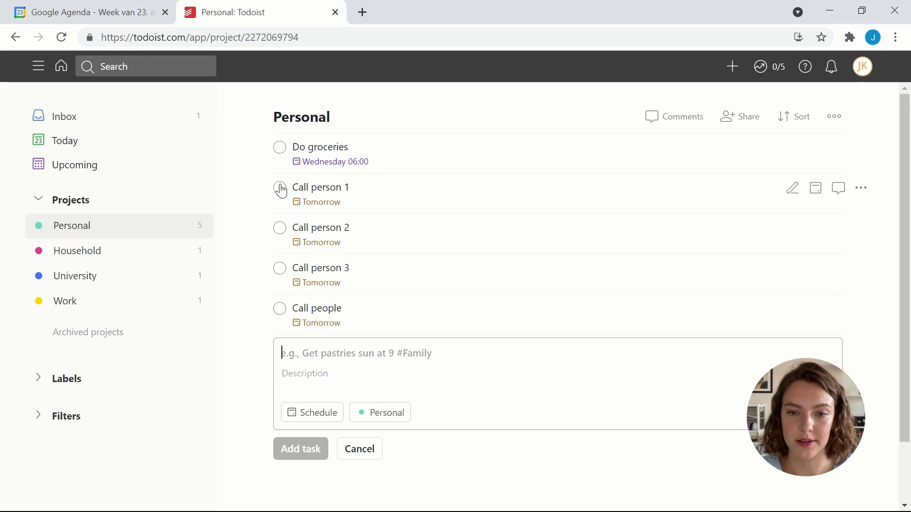
pyautogui.press('Escape')
# Step: Make "Call person 1", "Call person 2" and "Call person 3" sub-tasks of "Call people", in that order
pyautogui.moveTo(268, 191); pyautogui.dragTo(332, 327)
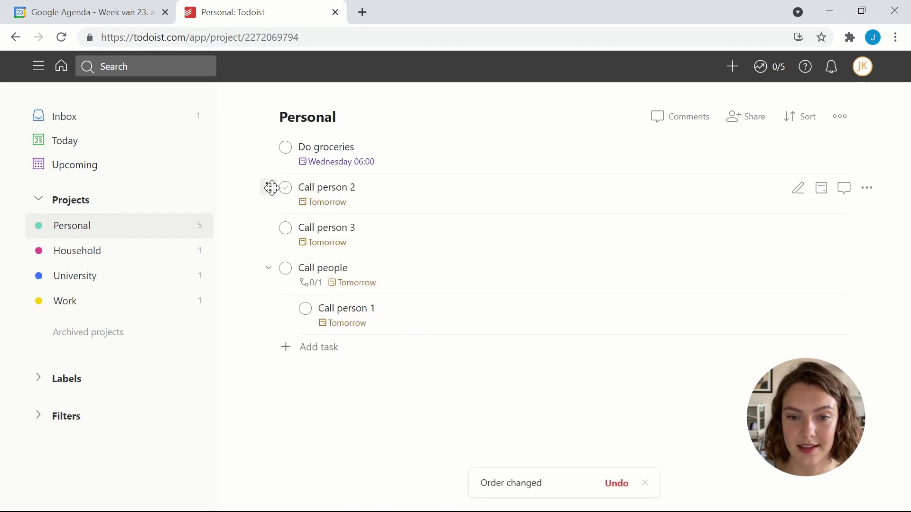
pyautogui.moveTo(269, 187); pyautogui.dragTo(294, 323)
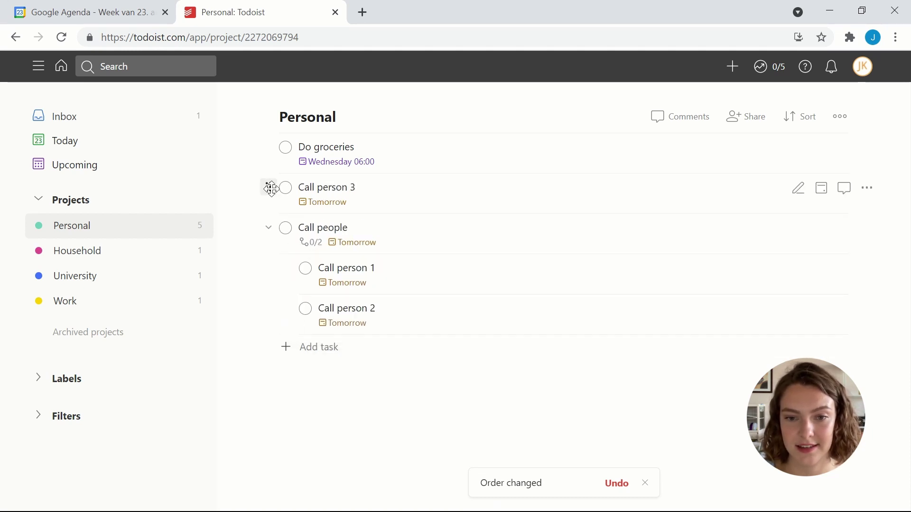
pyautogui.moveTo(268, 187); pyautogui.dragTo(299, 328)
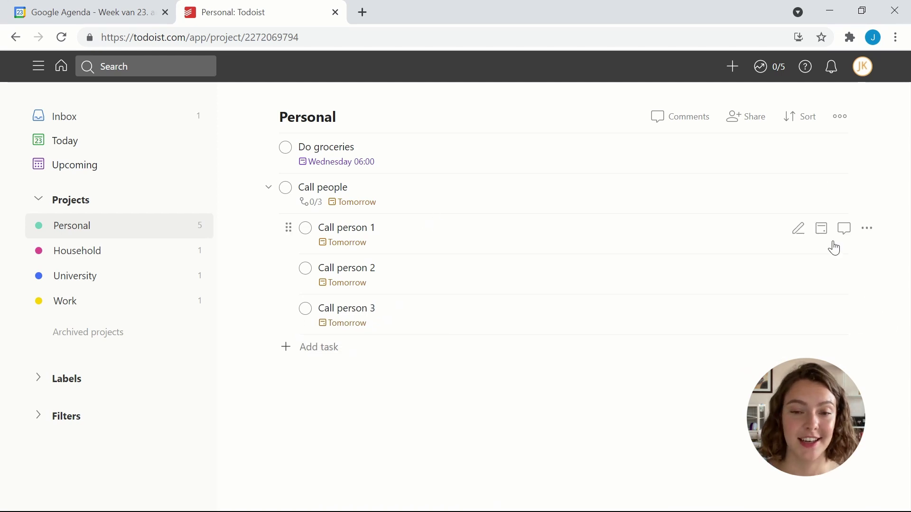
# Step: Remove the due dates from the sub-tasks "Call person 1" and "Call person 2"
pyautogui.click(826, 233)
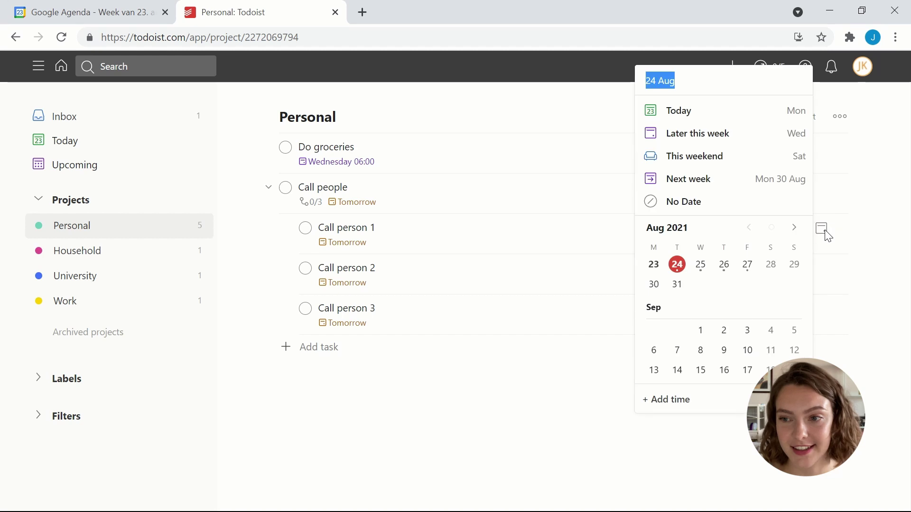
pyautogui.click(691, 204)
pyautogui.click(822, 257)
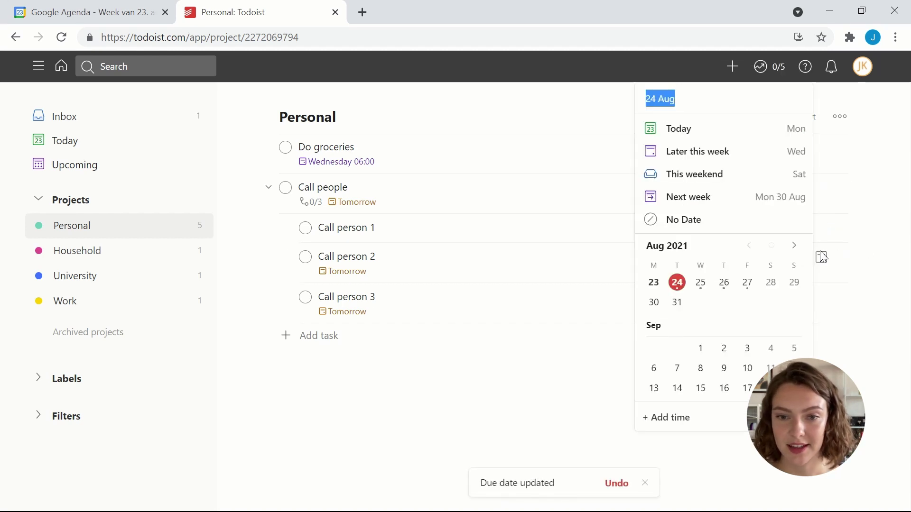
pyautogui.click(734, 222)
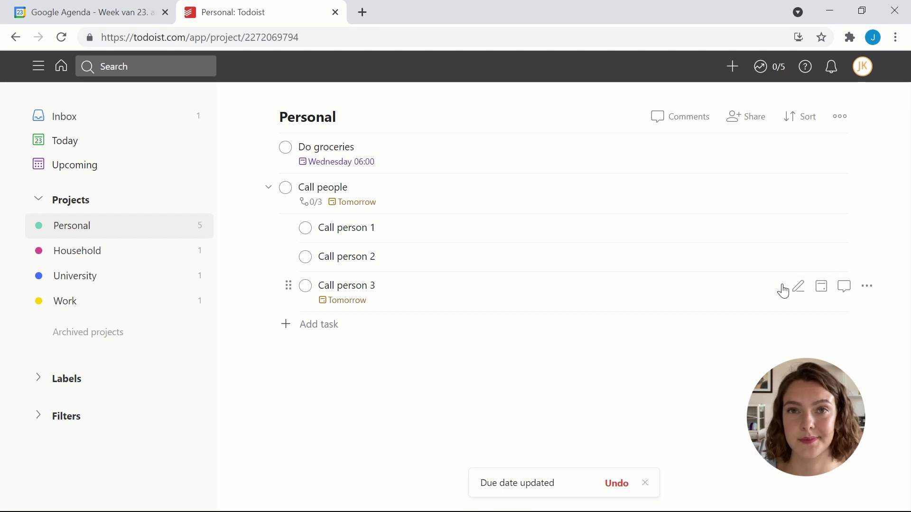
# Step: Remove the due date from the sub-task "Call person 3", then switch to Google Calendar and reload the calendar
pyautogui.click(820, 290)
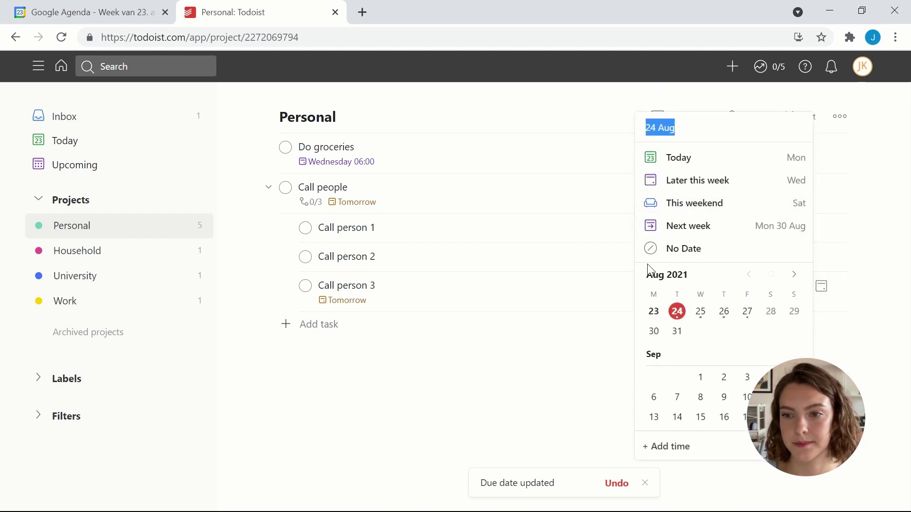
pyautogui.click(651, 246)
pyautogui.click(41, 5)
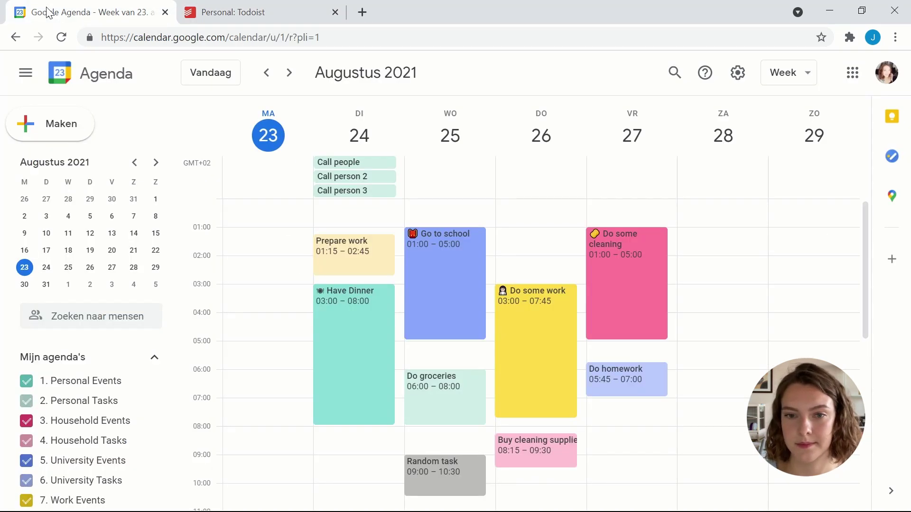
pyautogui.click(407, 43)
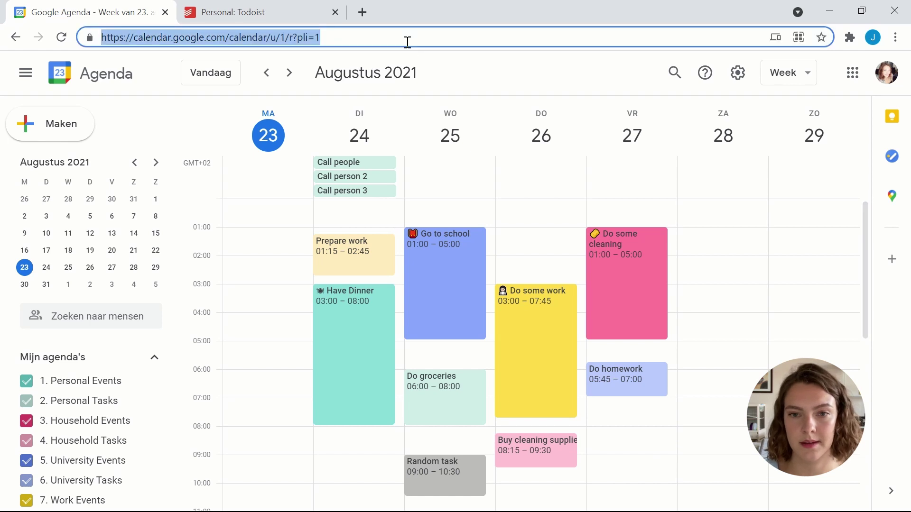
pyautogui.press('Return')
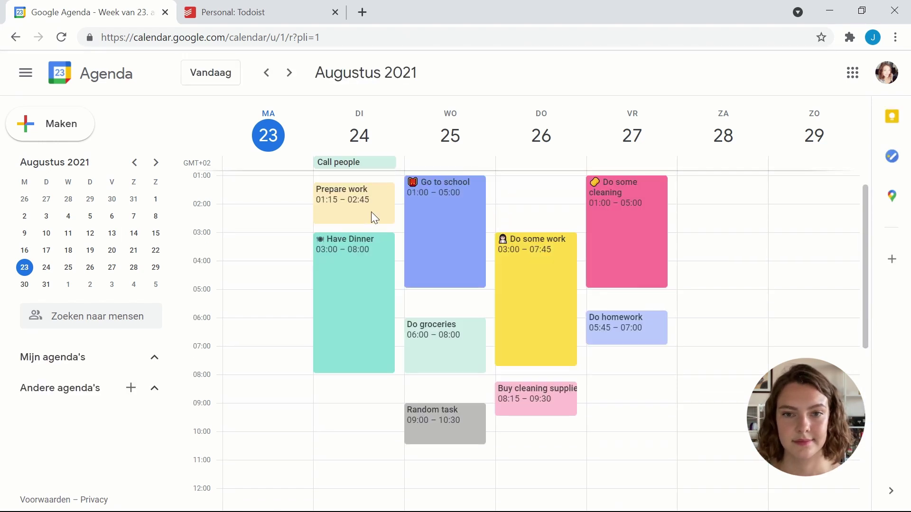
# Step: Change the all-day event "Call people" on 24 August into a timed event and move it to 09:00
pyautogui.click(362, 166)
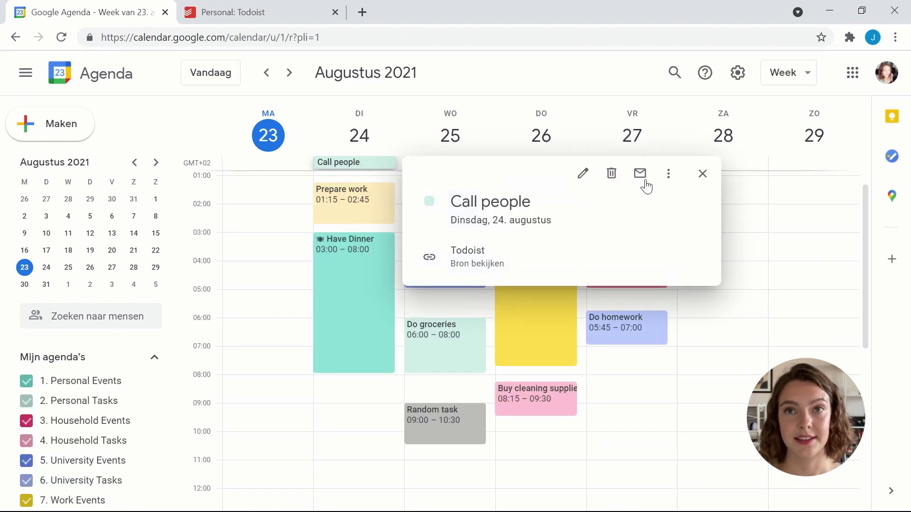
pyautogui.click(583, 173)
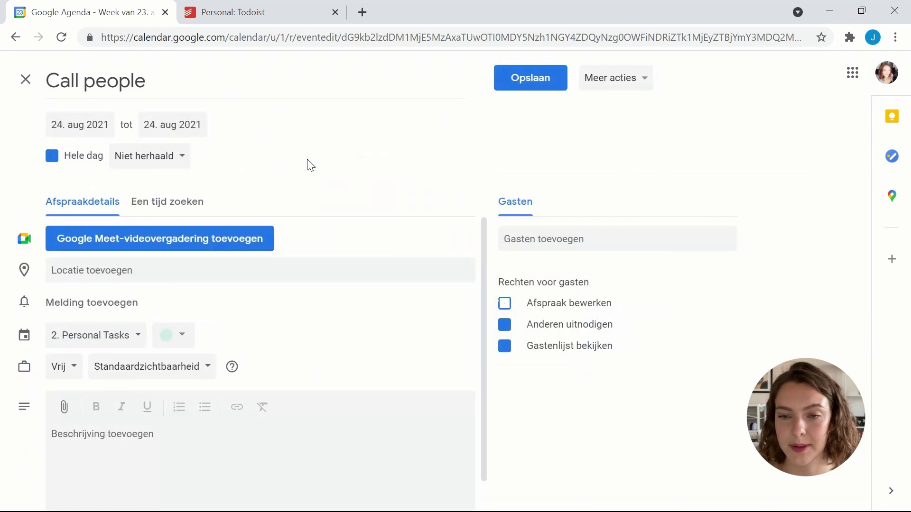
pyautogui.click(51, 154)
pyautogui.click(478, 87)
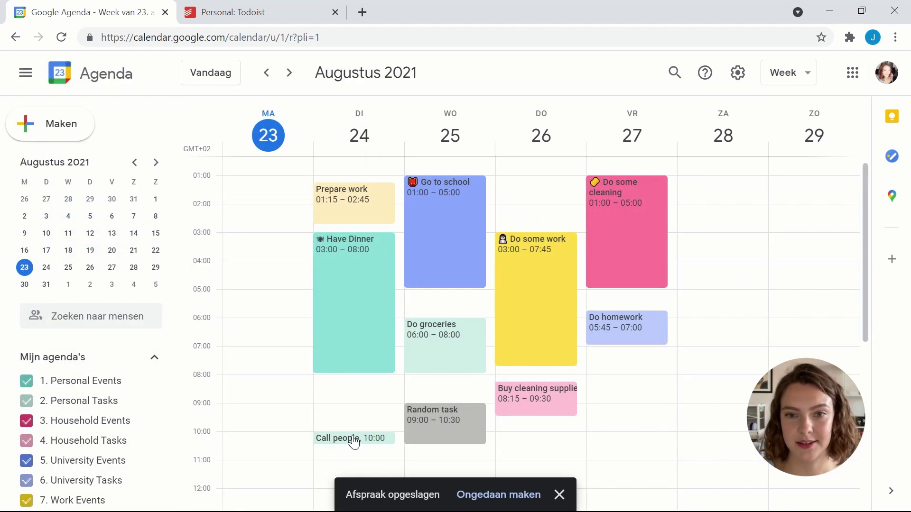
pyautogui.moveTo(353, 441); pyautogui.dragTo(354, 401)
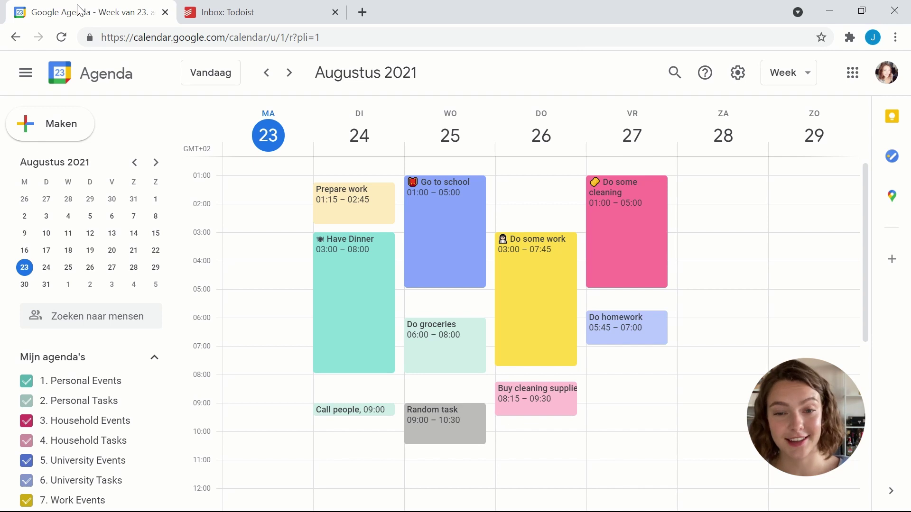
# Step: Switch to Todoist and view the tasks due today and the upcoming tasks
pyautogui.click(220, 10)
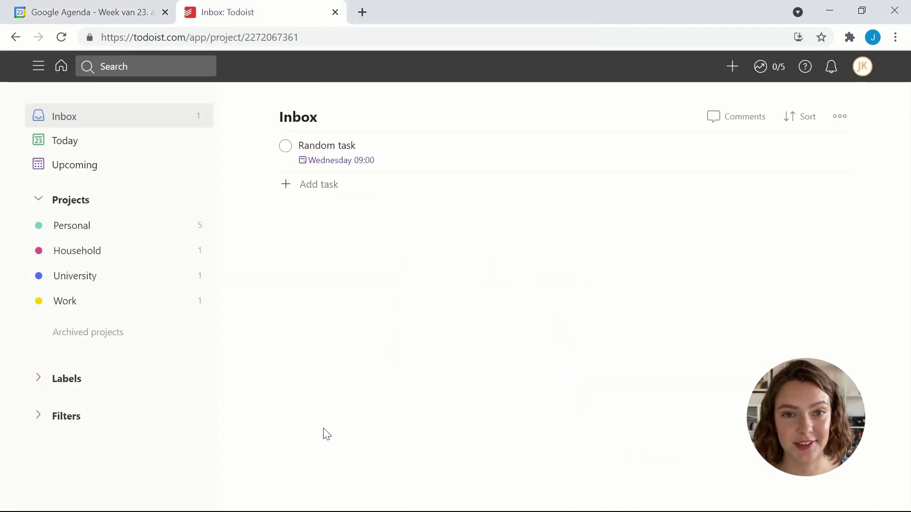
pyautogui.click(132, 147)
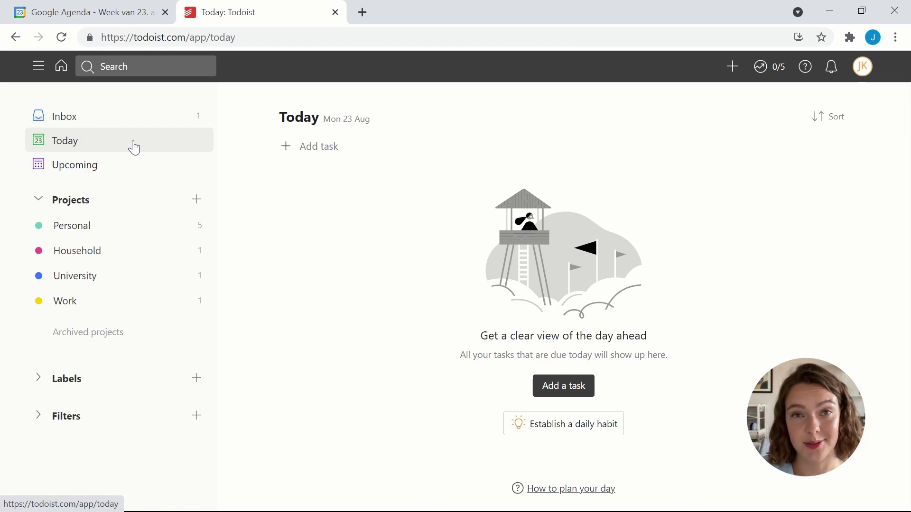
pyautogui.click(124, 172)
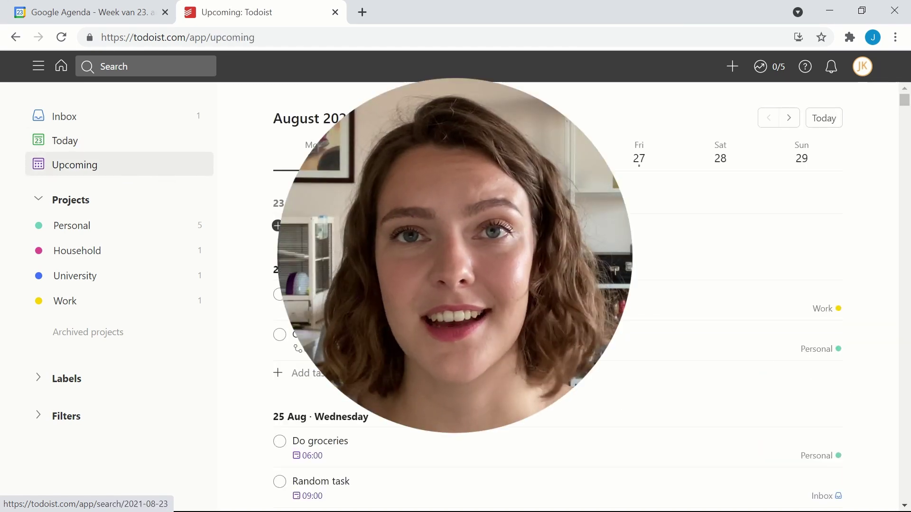